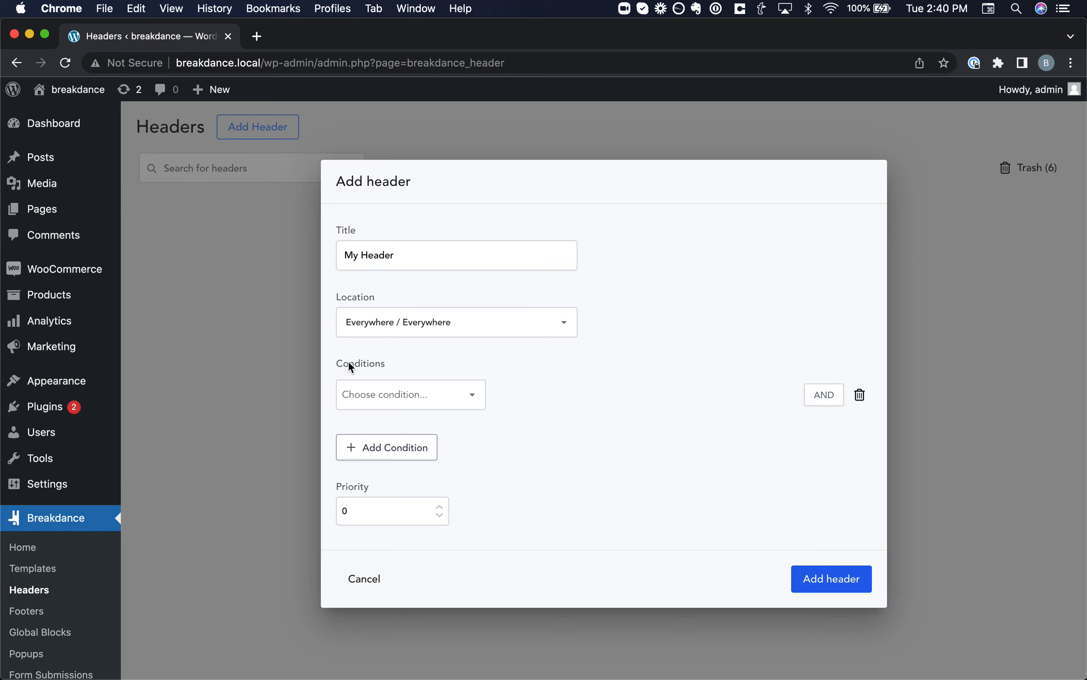
Step: Set the header's display condition to User Logged In Status is logged in
left_click(393, 393)
scroll(402, 461, "down", 2)
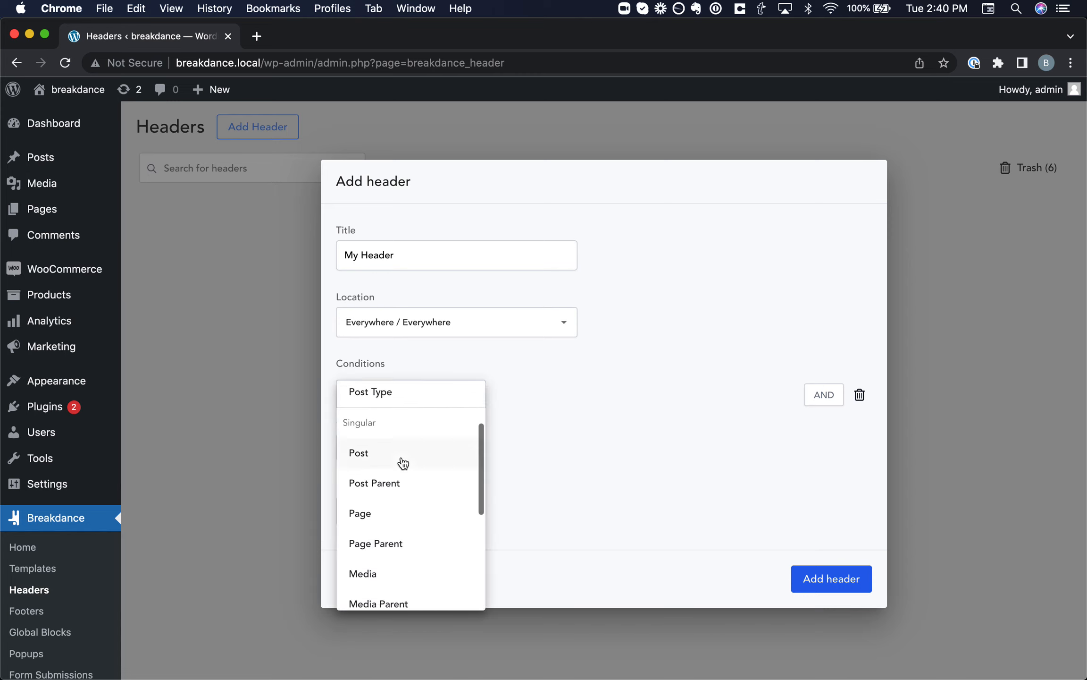
scroll(402, 461, "down", 10)
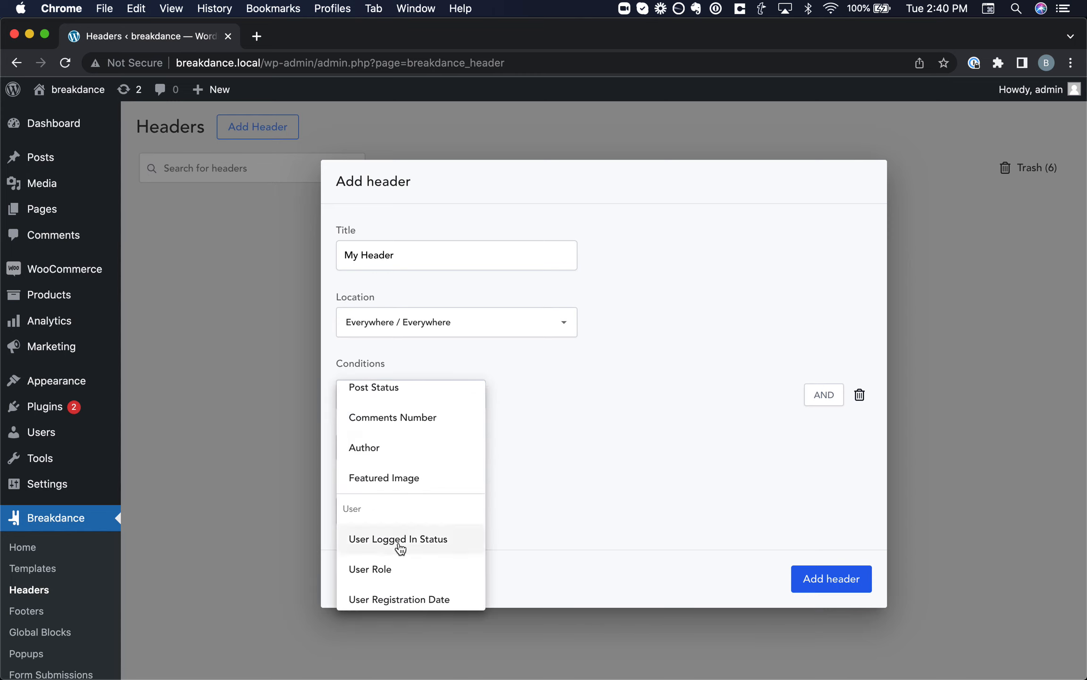
left_click(401, 539)
left_click(694, 406)
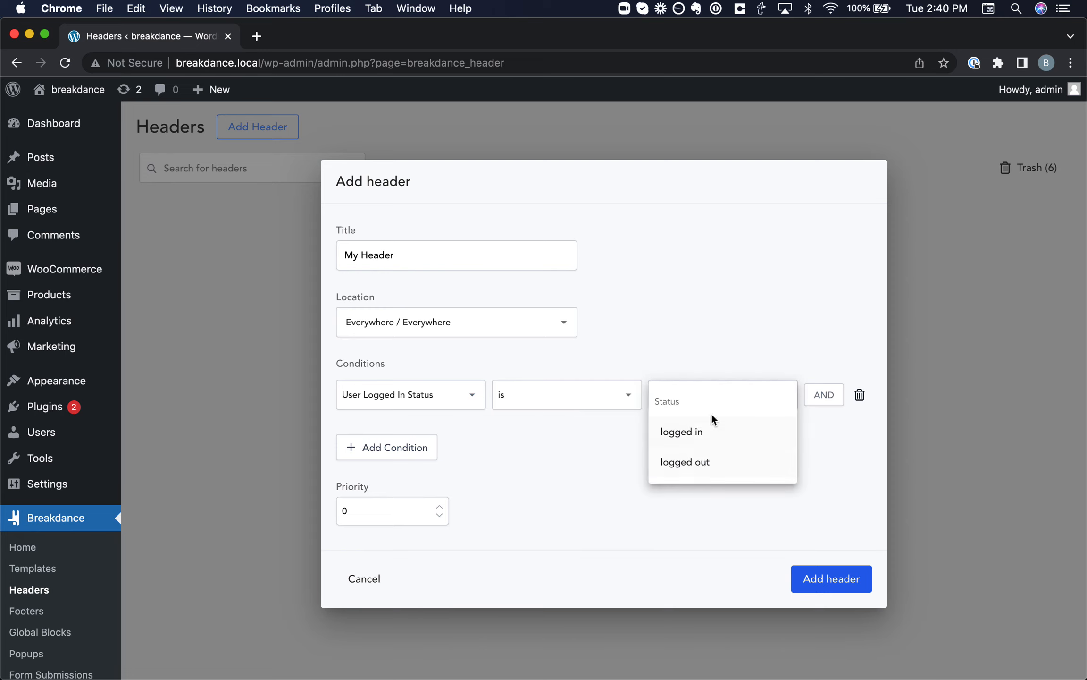
left_click(705, 431)
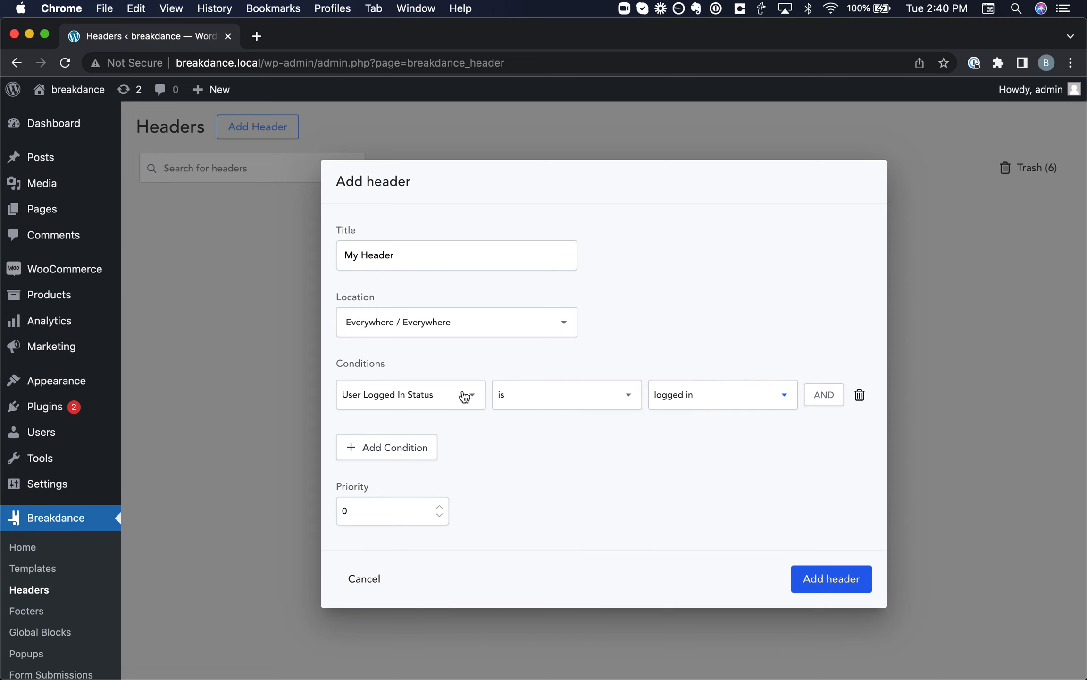
Step: Remove the display condition and create the header "My Header" with the location Everywhere
left_click(861, 396)
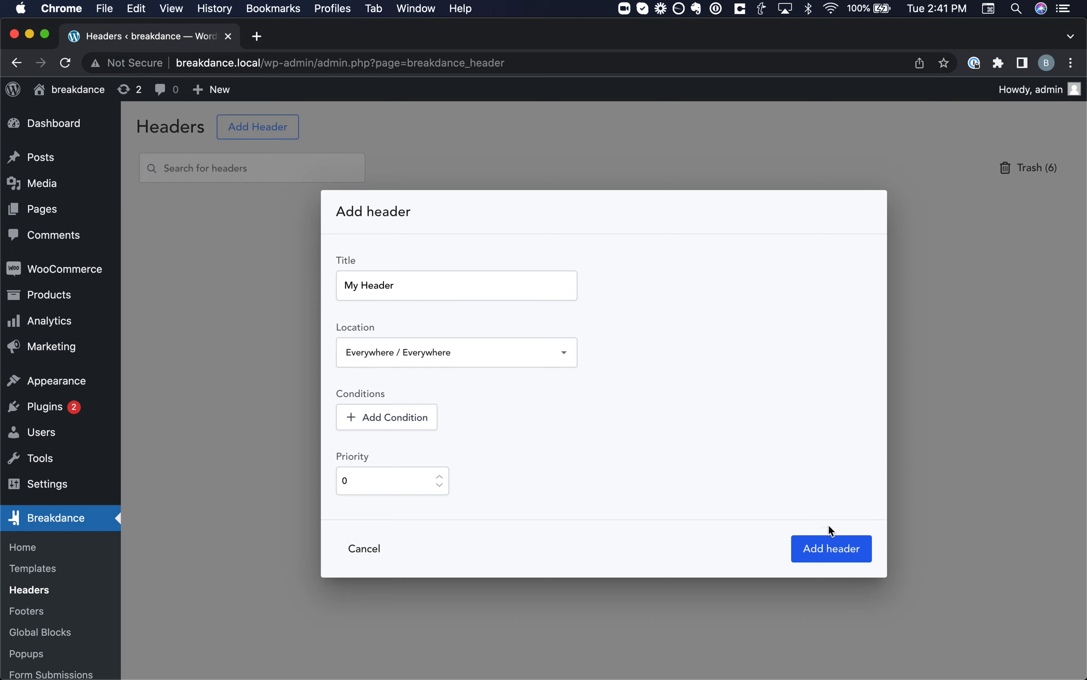
left_click(826, 550)
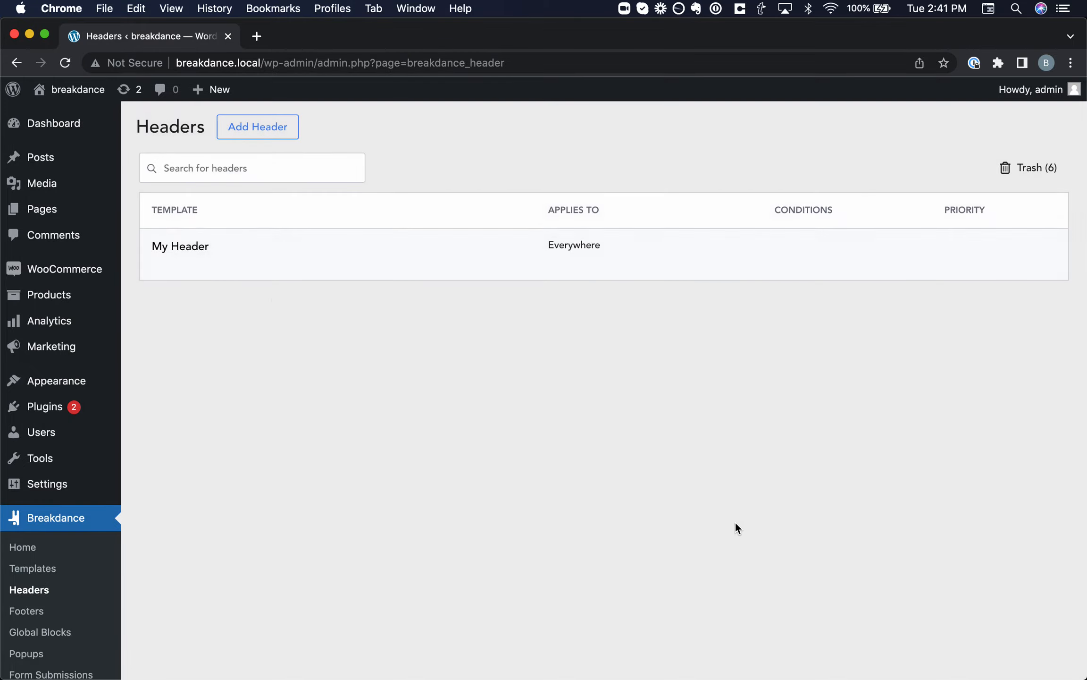
Step: Open My Header in the builder and place a Header Builder element on the empty canvas
left_click(188, 267)
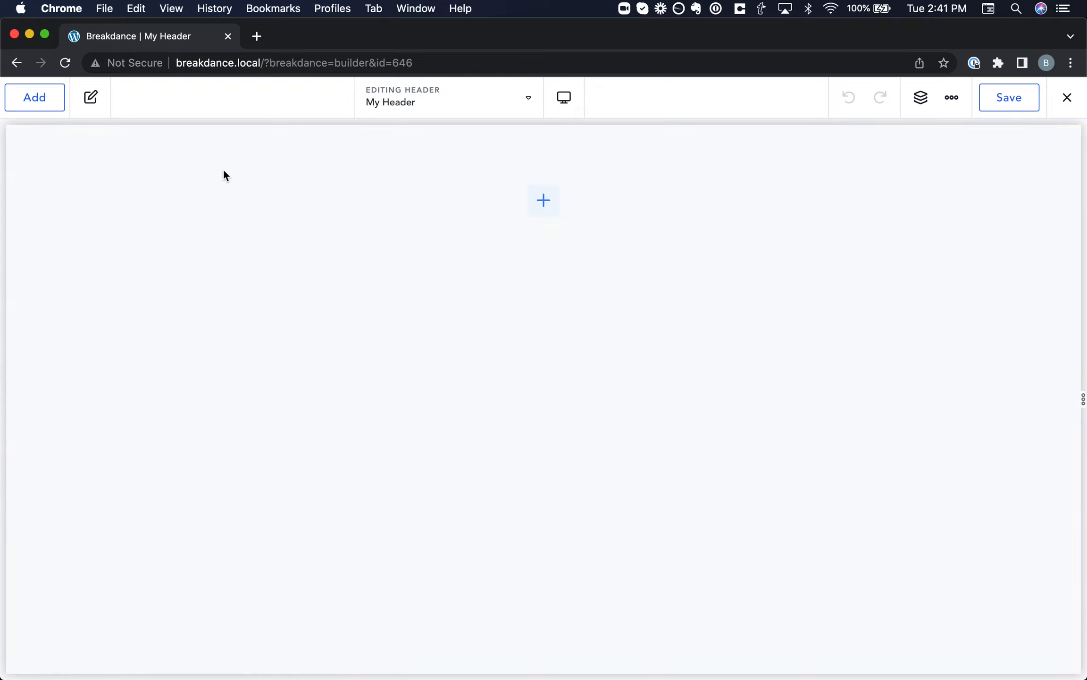
left_click(51, 105)
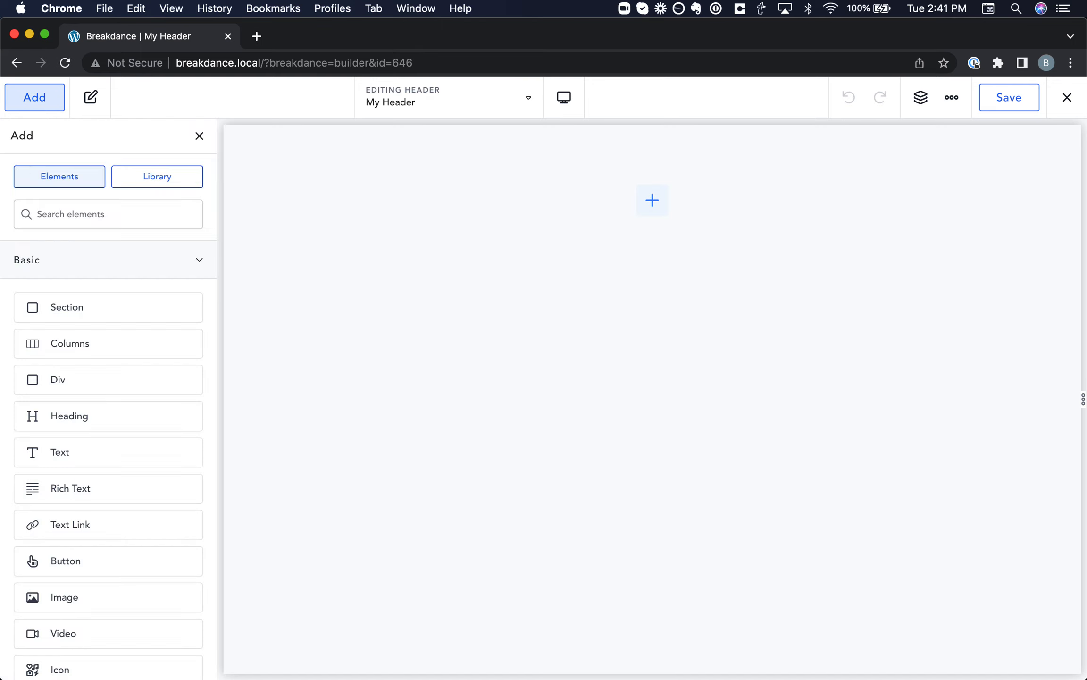
type("header")
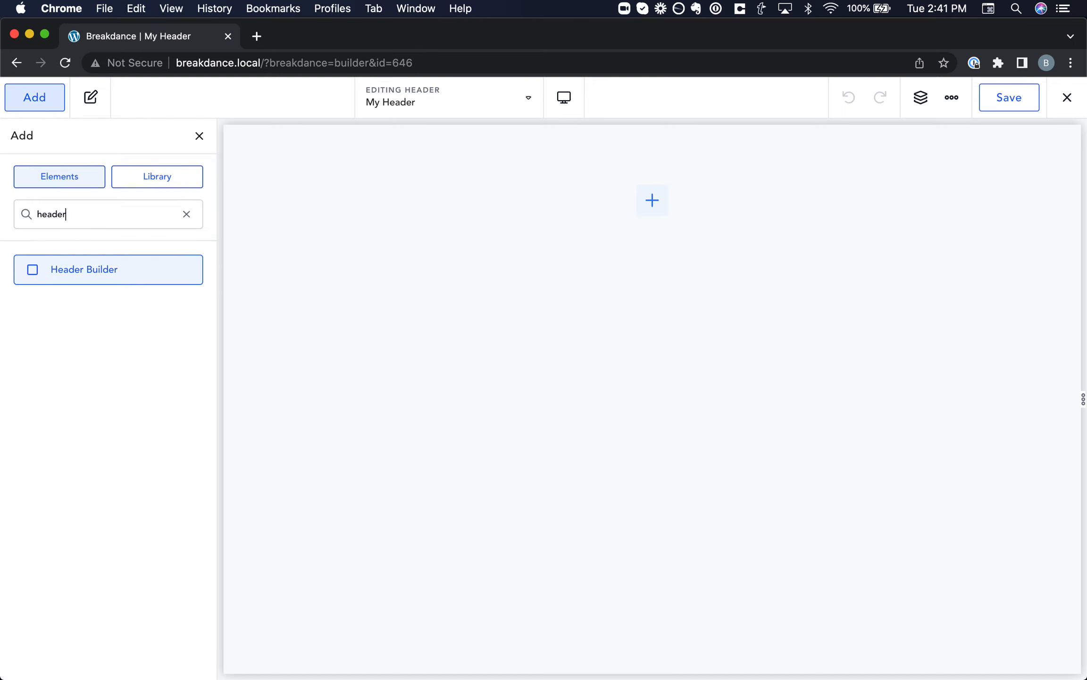
left_click(186, 214)
left_click(129, 258)
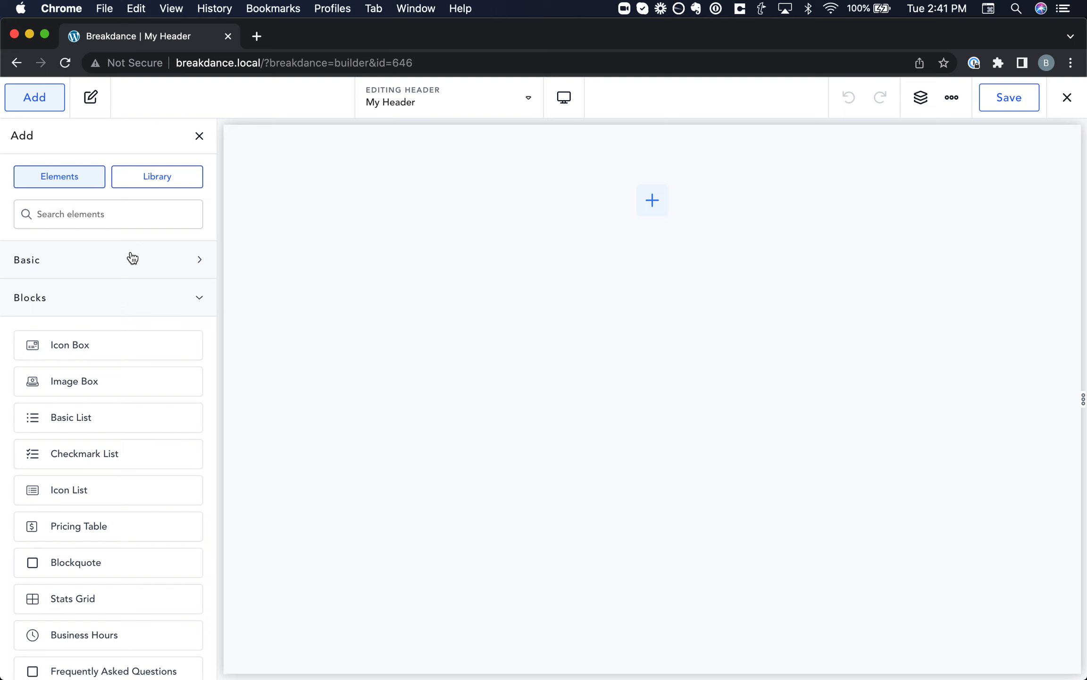
left_click(130, 302)
left_click(126, 335)
left_click_drag(58, 375, 454, 295)
left_click_drag(490, 210, 490, 210)
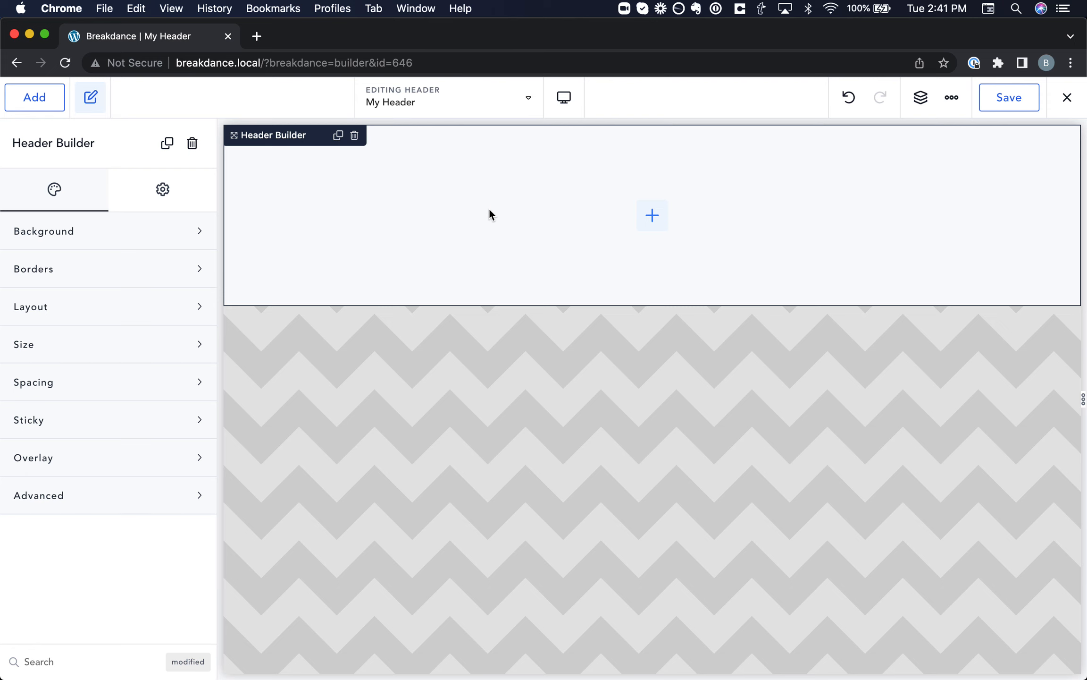
Step: Add an Image element inside the Header Builder and use the breakdance logo from the media library
left_click(34, 97)
type("ima")
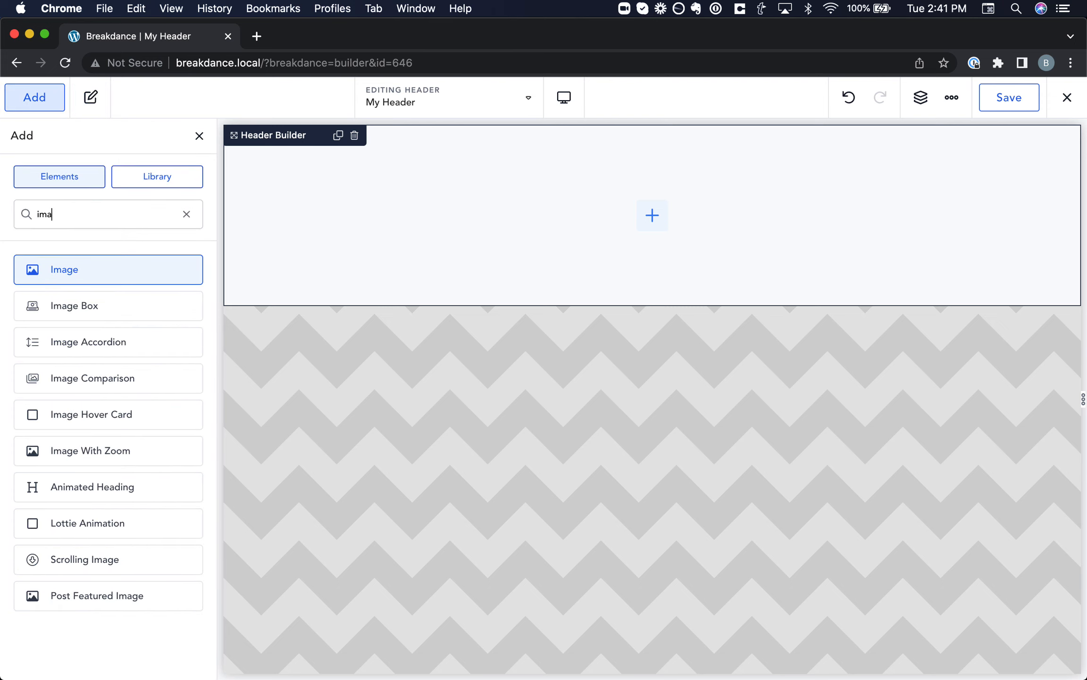
left_click_drag(70, 259, 337, 223)
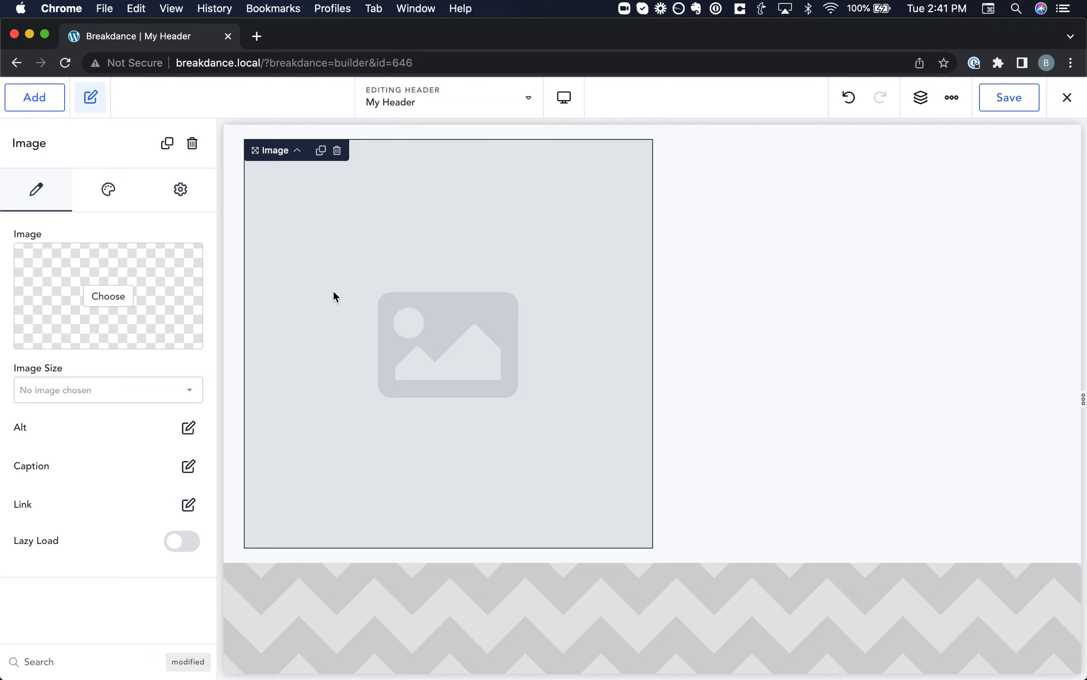
left_click(109, 296)
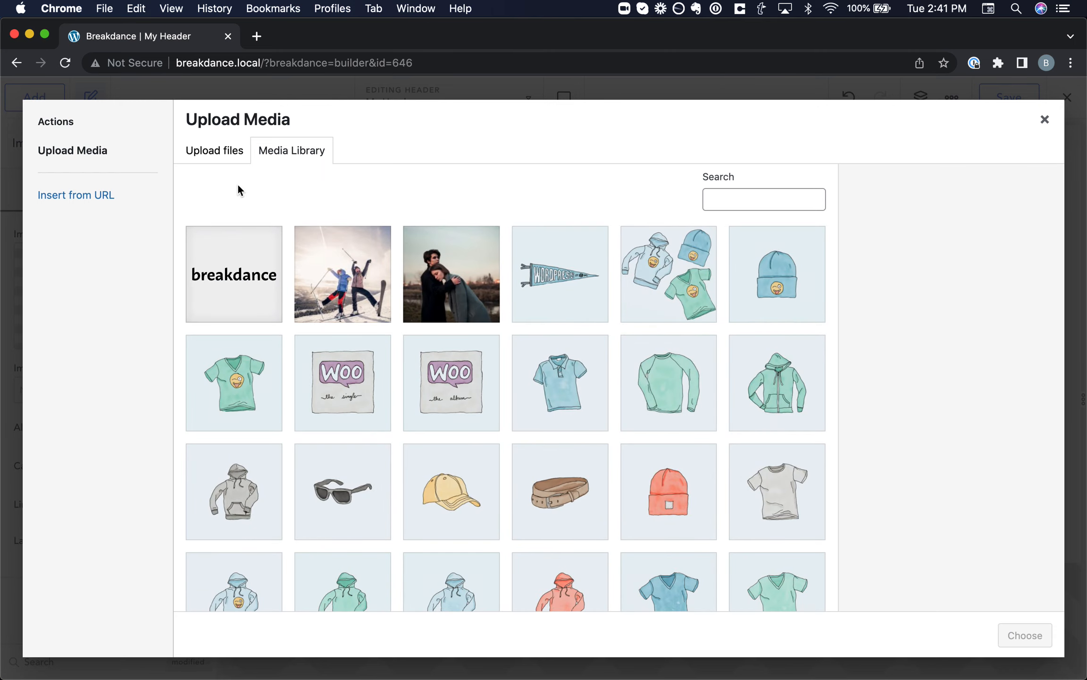
left_click(215, 262)
left_click(1020, 632)
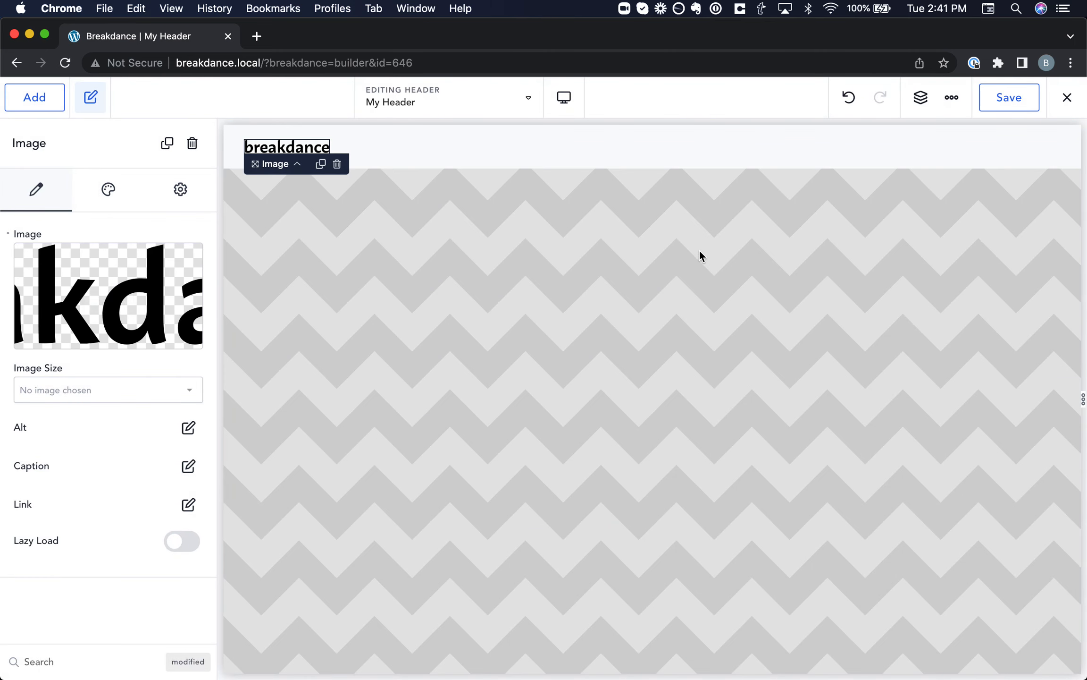
Step: Try a WP Menu element showing My Menu in the header beside the logo, and delete it
left_click(695, 152)
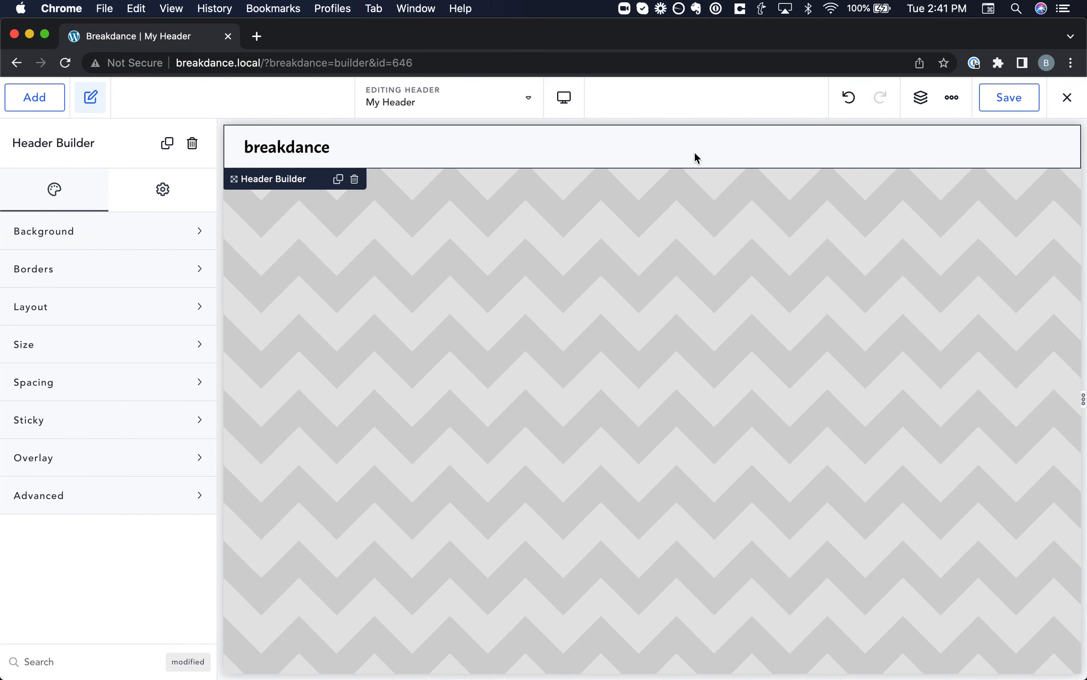
left_click(22, 95)
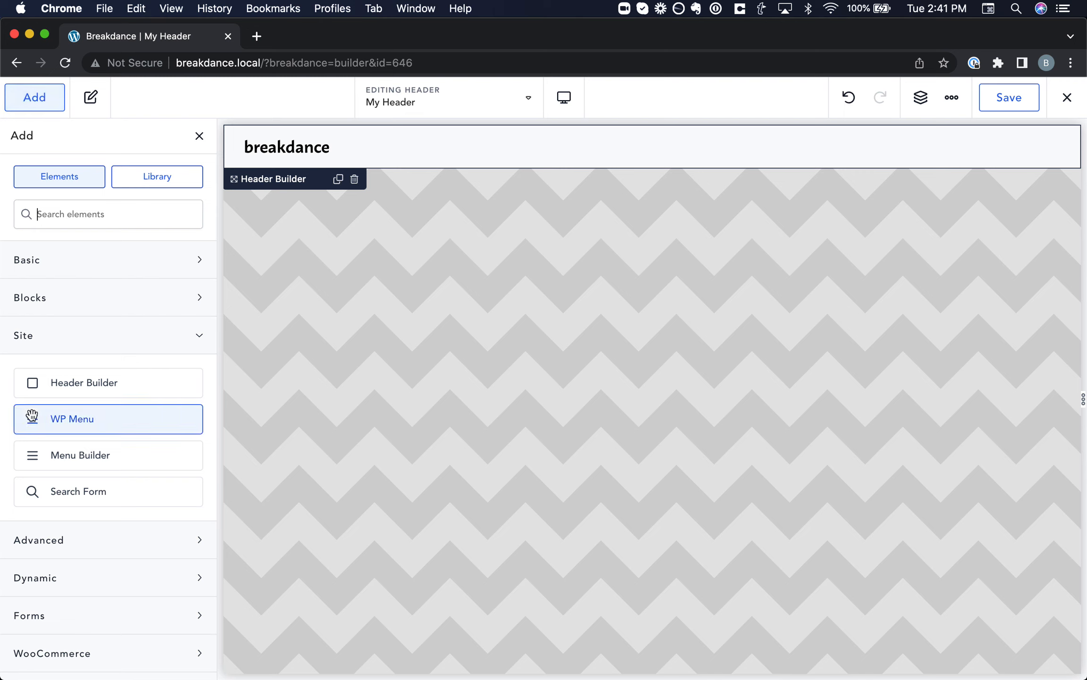
left_click_drag(70, 418, 601, 188)
left_click_drag(720, 144, 720, 143)
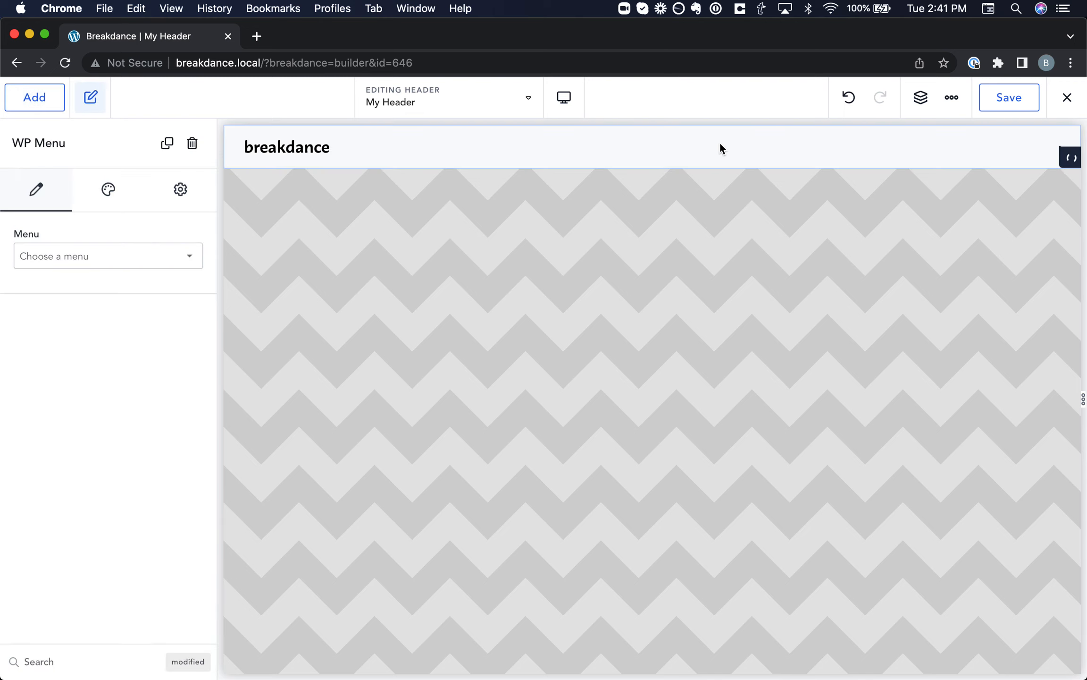
left_click(113, 261)
left_click(51, 269)
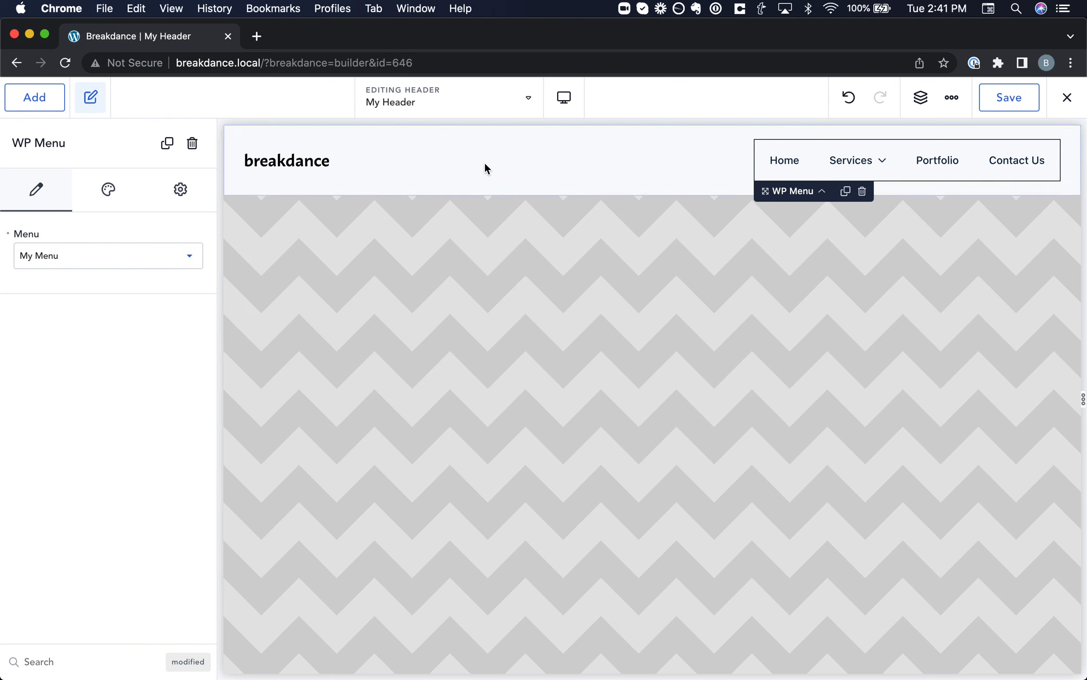
left_click(863, 192)
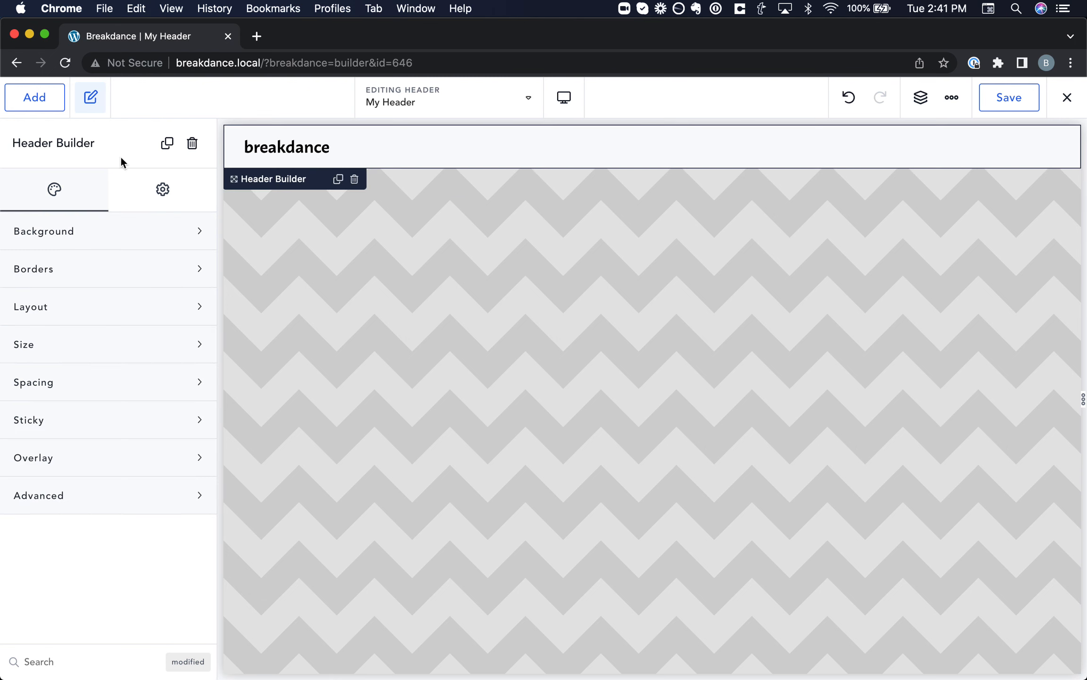
Step: Add a Menu Builder element to the header beside the logo
left_click(32, 107)
mouse_move(34, 455)
left_mouse_down()
mouse_move(158, 405)
mouse_move(495, 202)
left_mouse_up()
left_click_drag(536, 139, 527, 149)
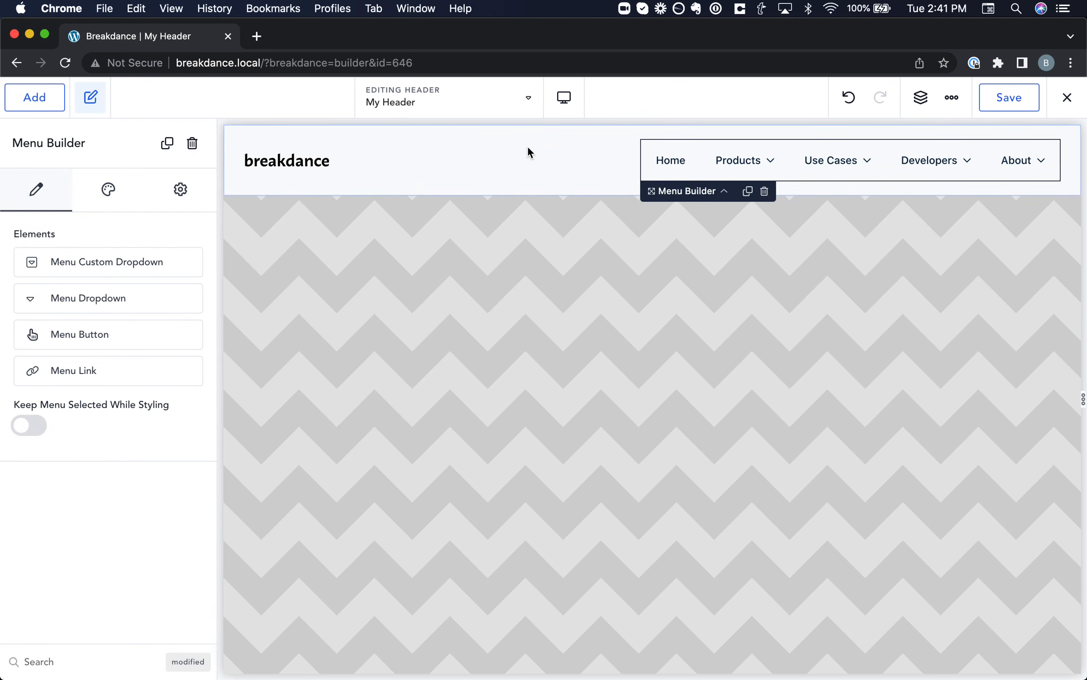
Step: Examine the menu's element structure, the Home link settings, the Products dropdown's columns and links, and the Use Cases dropdown
left_click(920, 97)
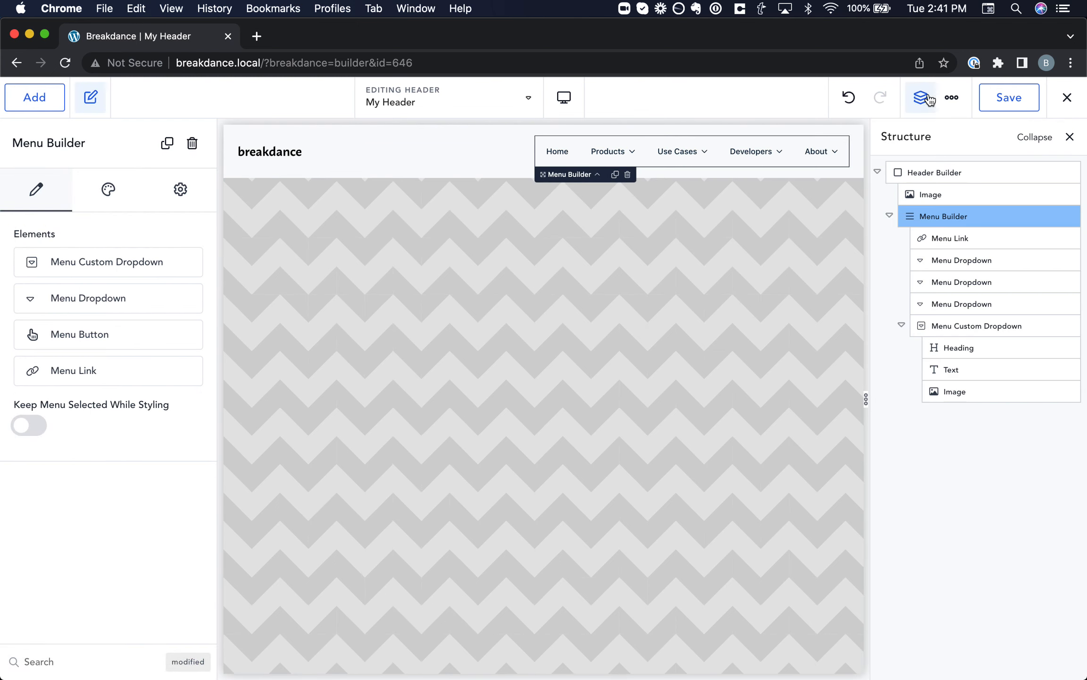
left_click(940, 237)
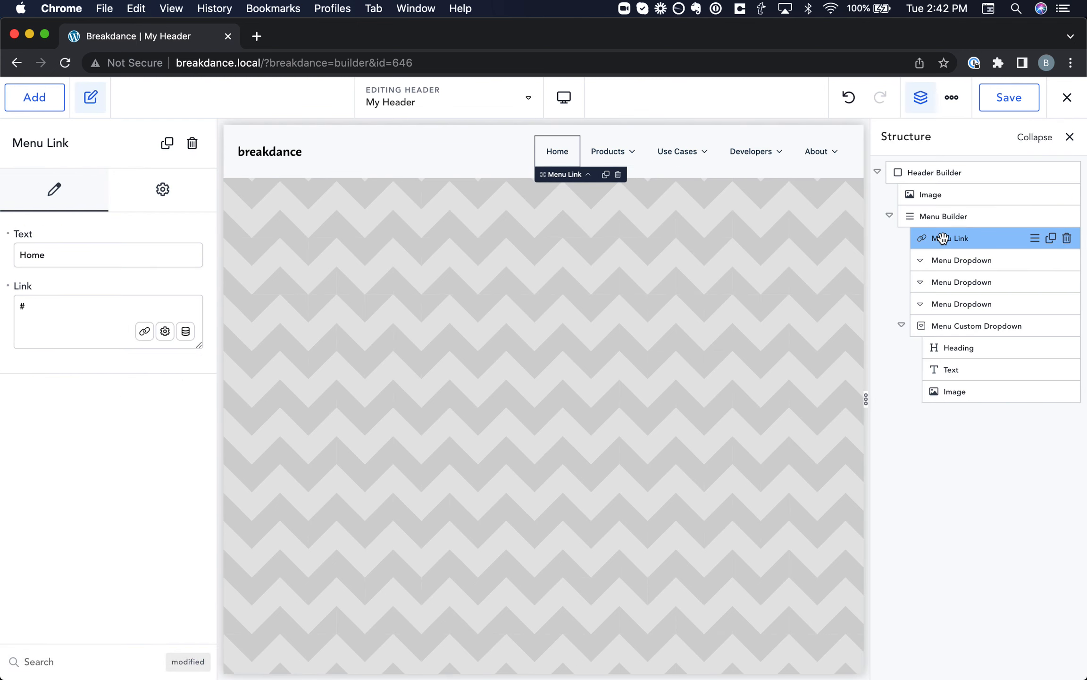
left_click(947, 260)
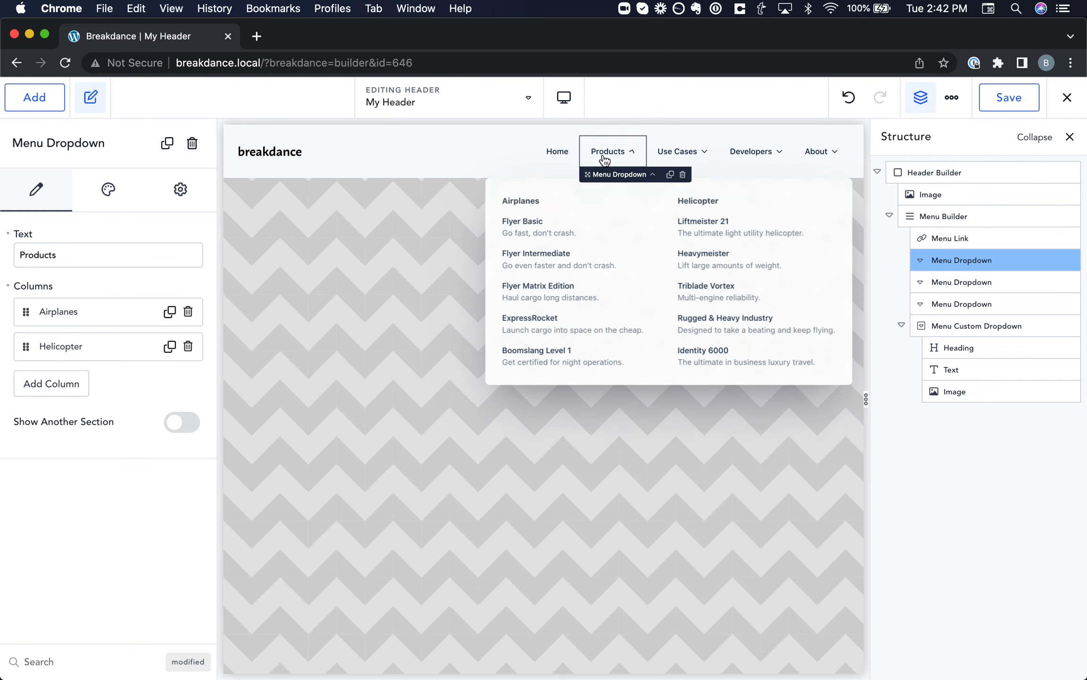
left_click(80, 316)
left_click(80, 435)
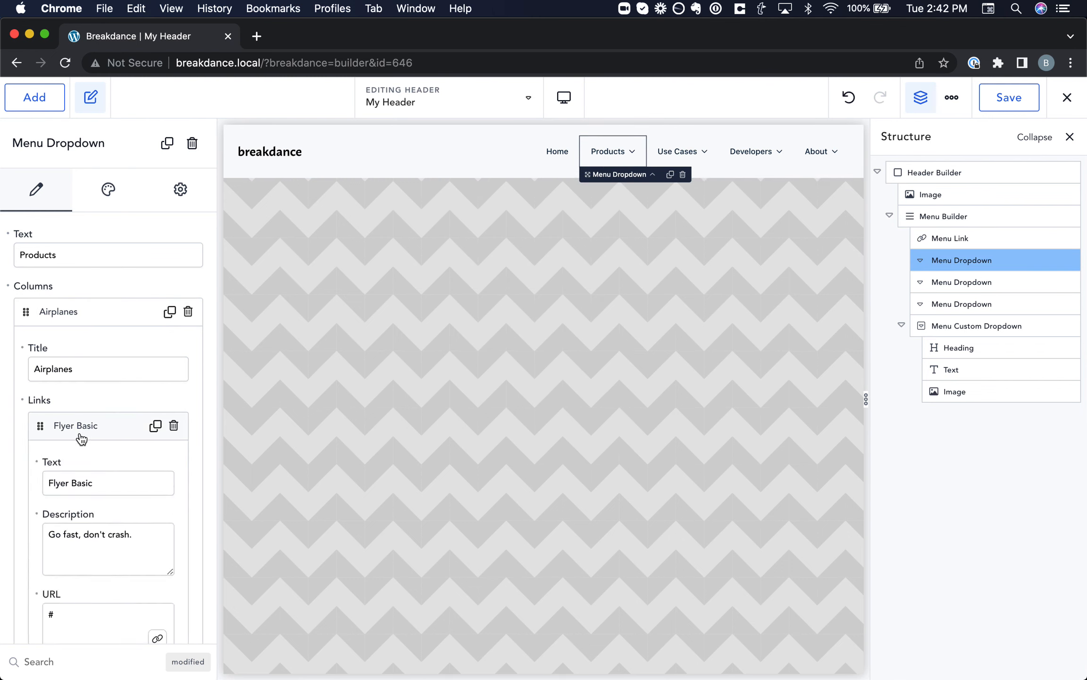
triple_click(78, 492)
left_click(624, 151)
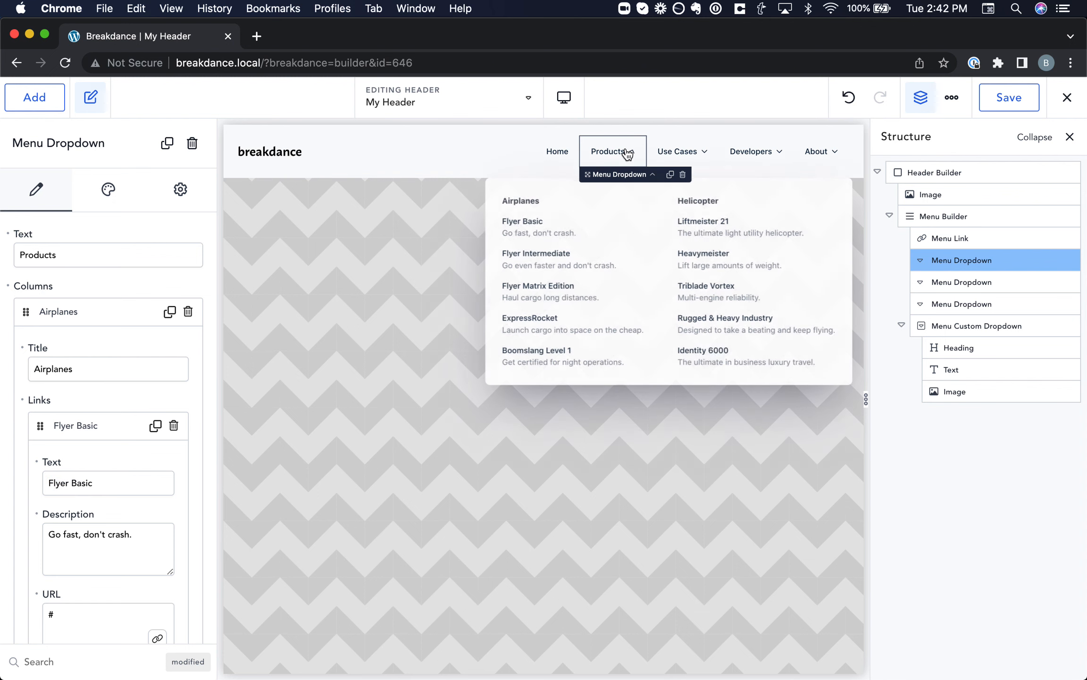
left_click(695, 152)
left_click(991, 170)
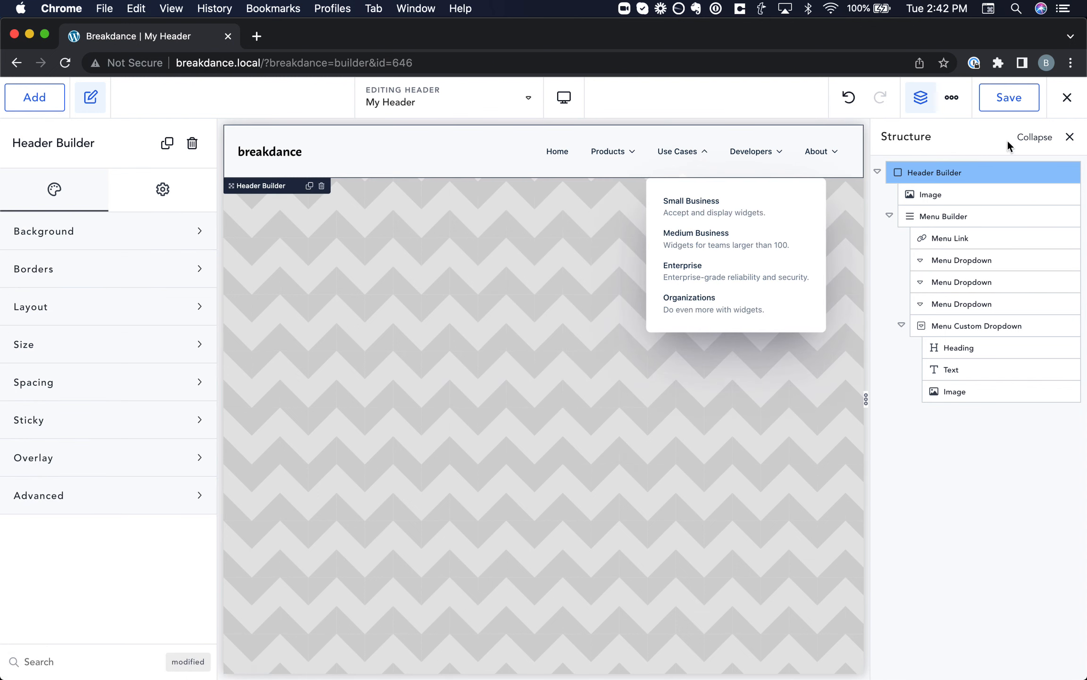
left_click(1069, 138)
Step: Preview the mobile menu at Phone Portrait size, expanding Products and Airplanes, and return to the Desktop view
left_click(564, 97)
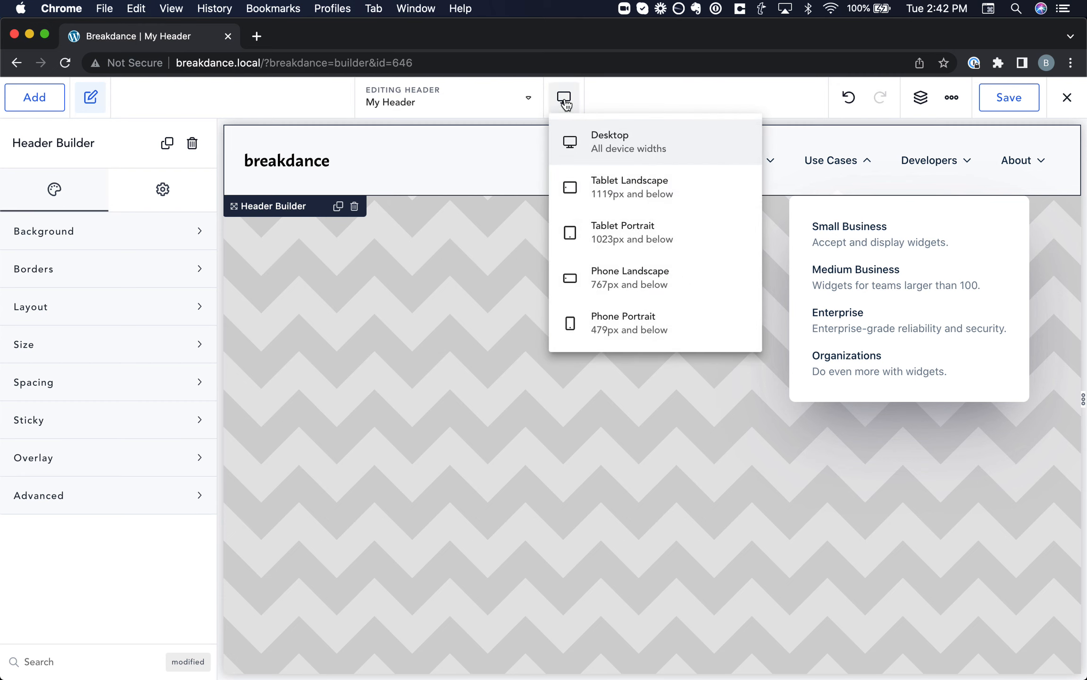
left_click(608, 323)
left_click(647, 171)
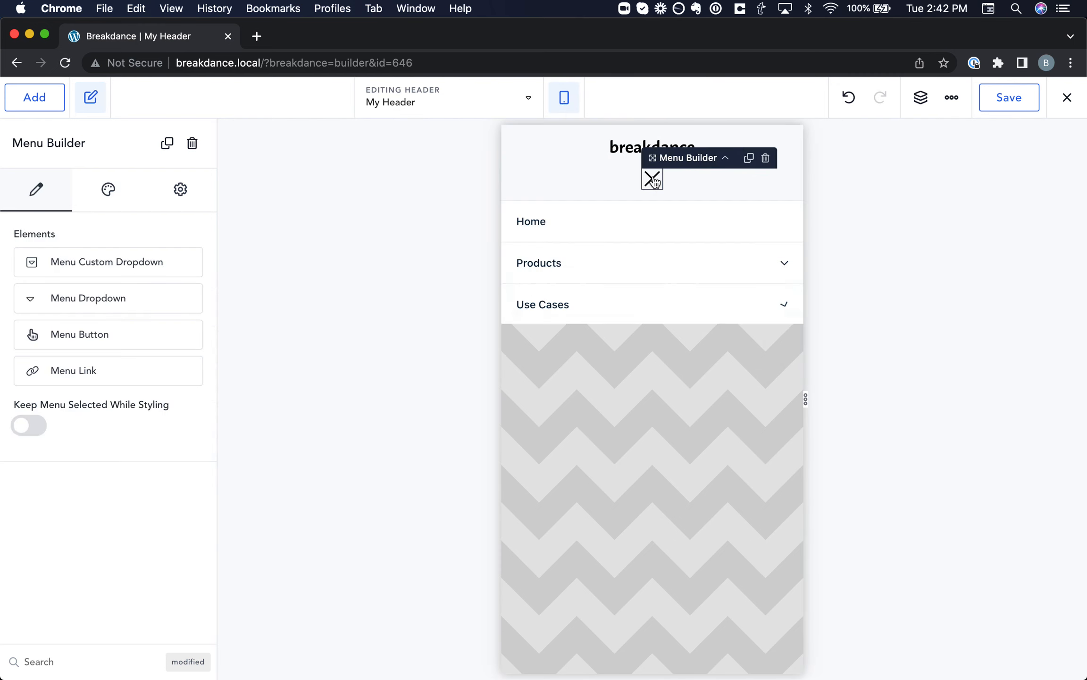
left_click(657, 260)
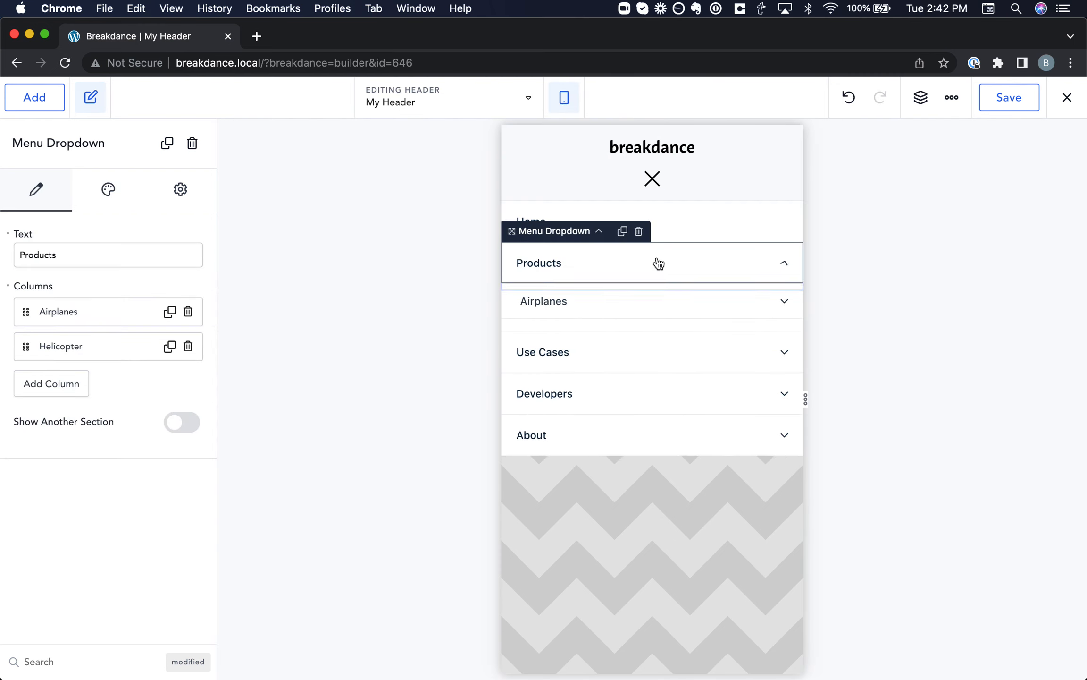
left_click(656, 298)
left_click(656, 299)
left_click(687, 265)
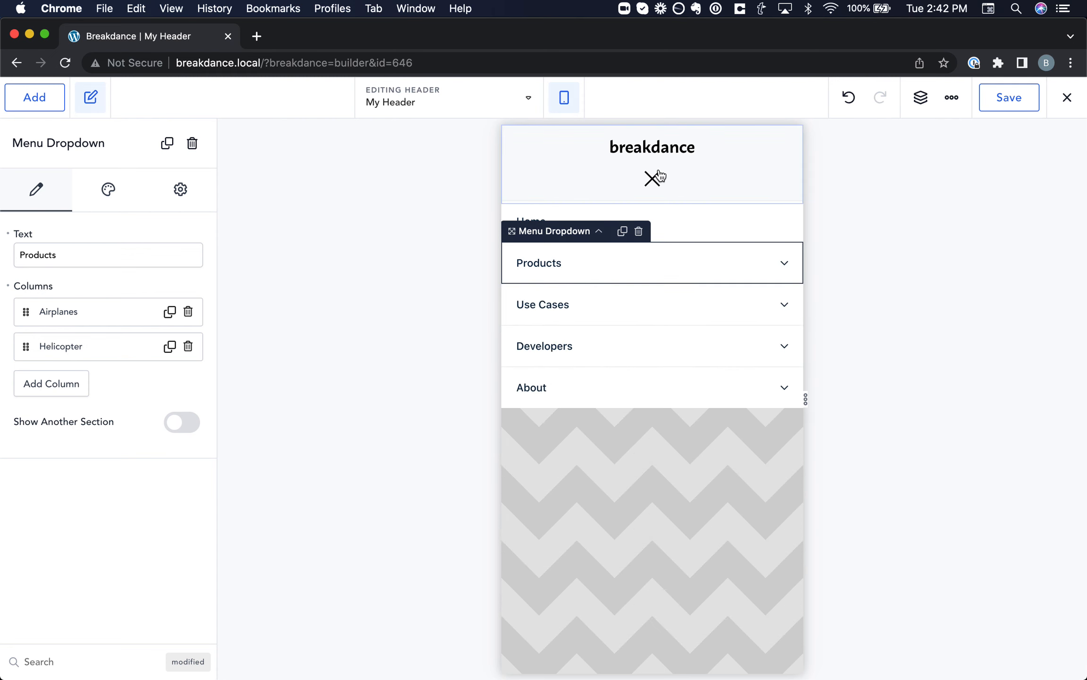
left_click(652, 178)
left_click(564, 97)
left_click(588, 136)
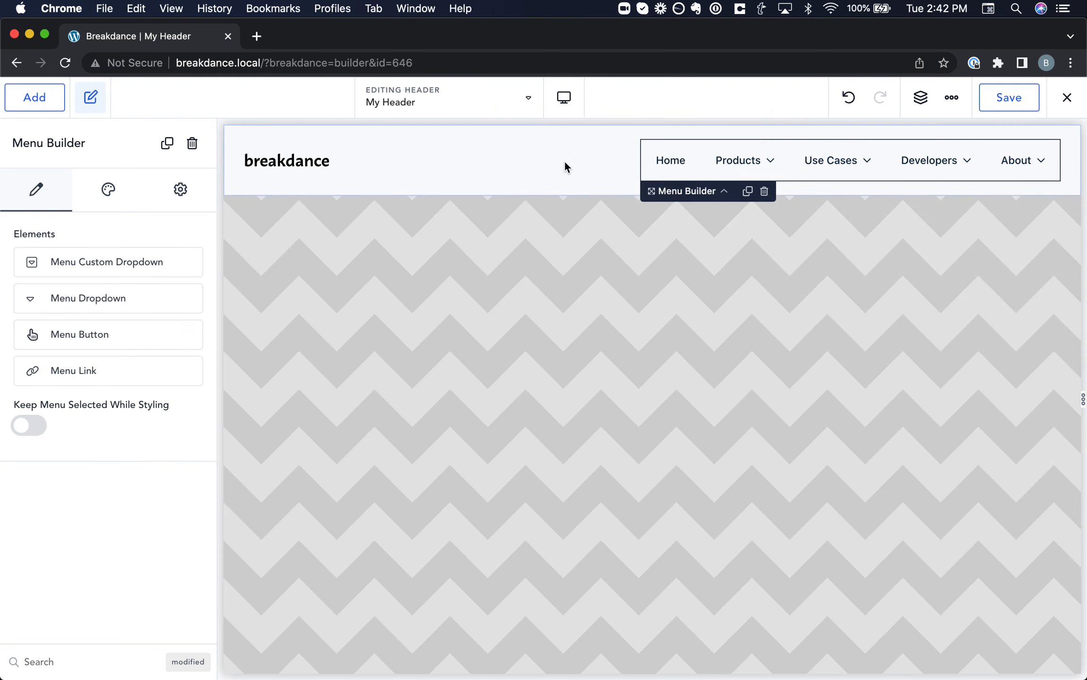
Step: Enable the Overlay option on the Header Builder element
left_click(565, 163)
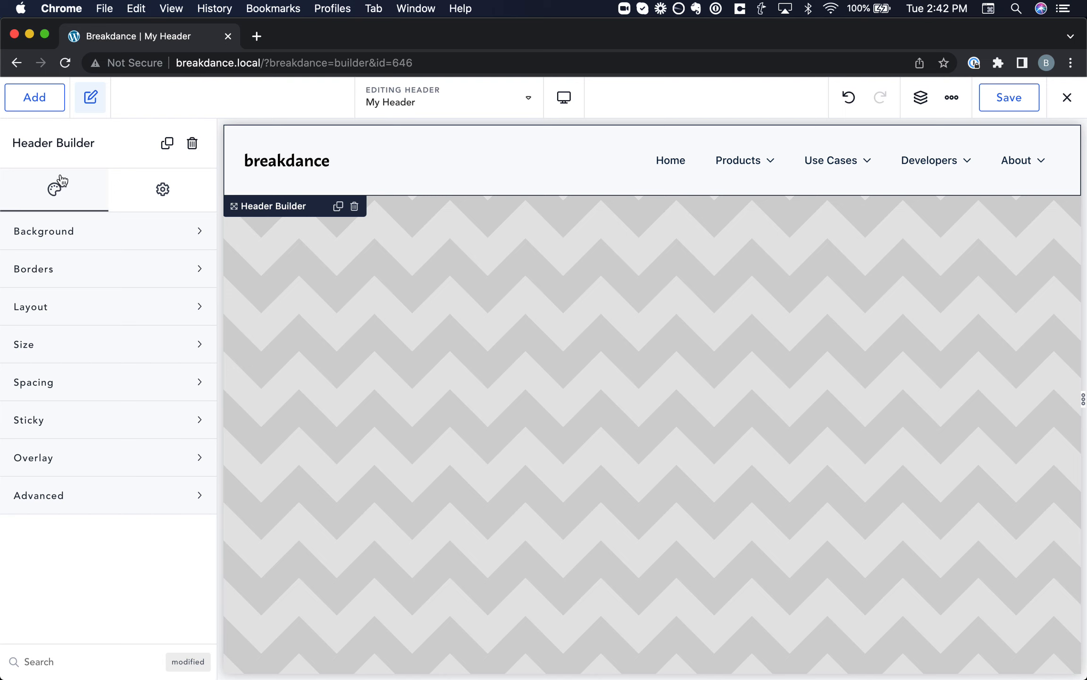
left_click(31, 460)
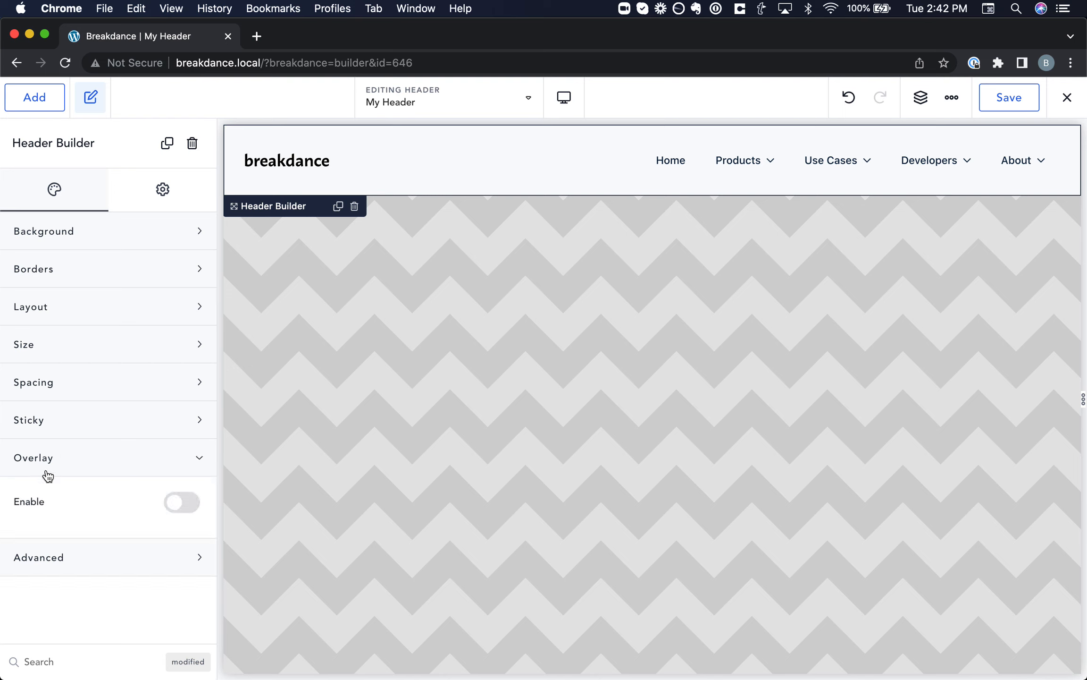
left_click(177, 504)
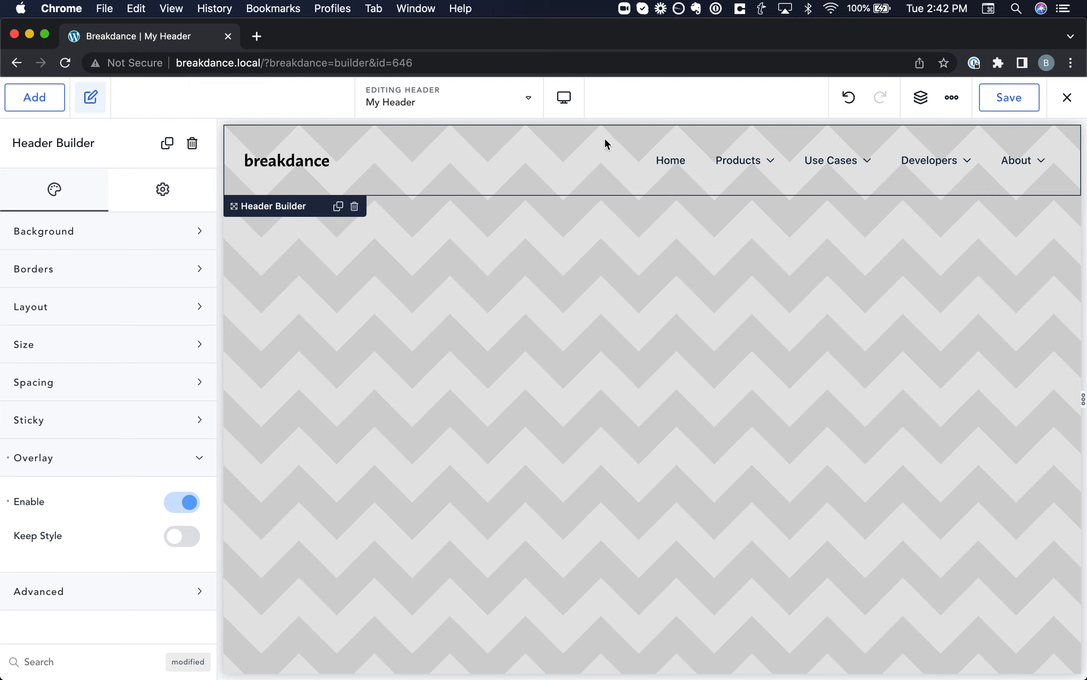
Step: Reset the Header Builder's Overlay settings to their defaults
left_click(8, 460)
left_click(30, 459)
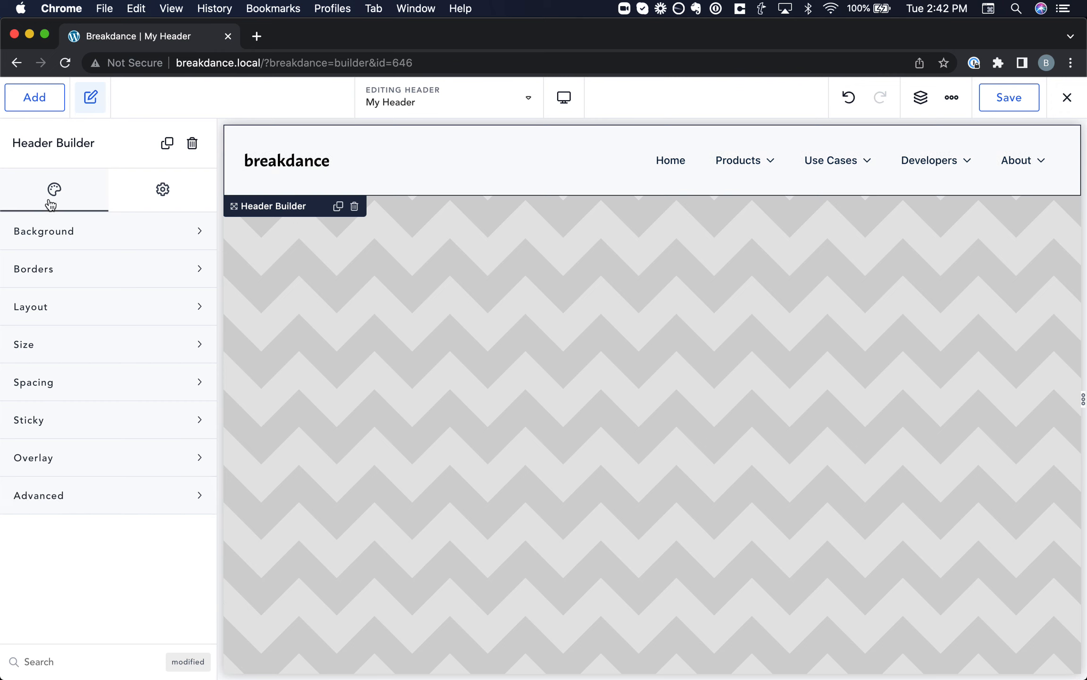
Step: Enable Sticky on the Header Builder and test the header by scrolling the page down and back up
left_click(54, 416)
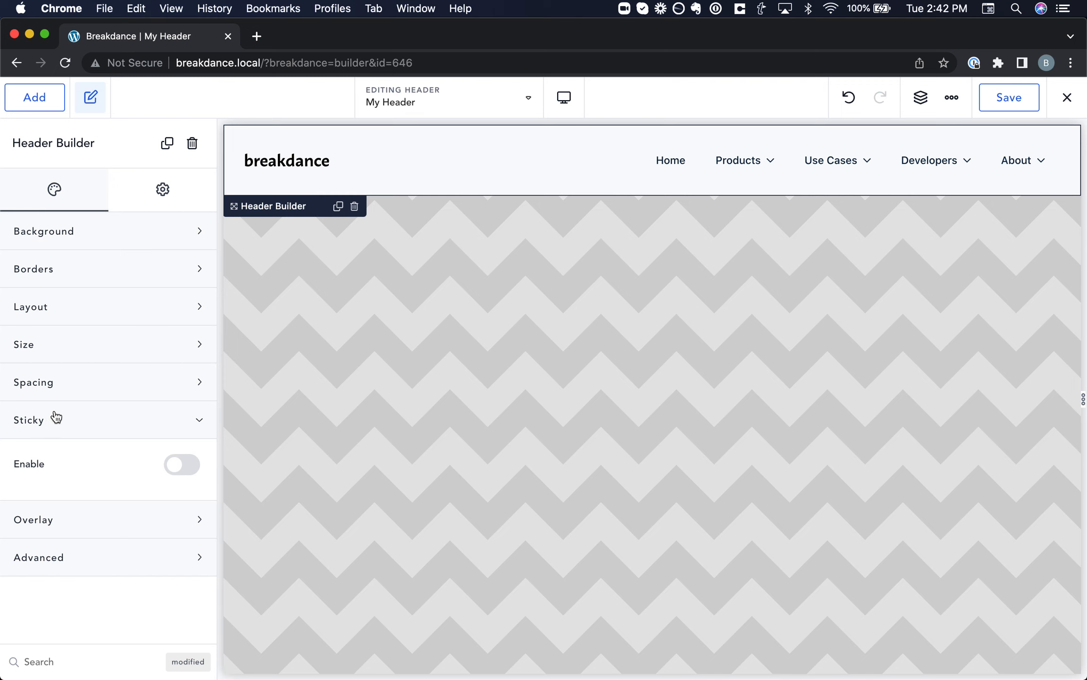
left_click(182, 465)
scroll(487, 450, "down", 3)
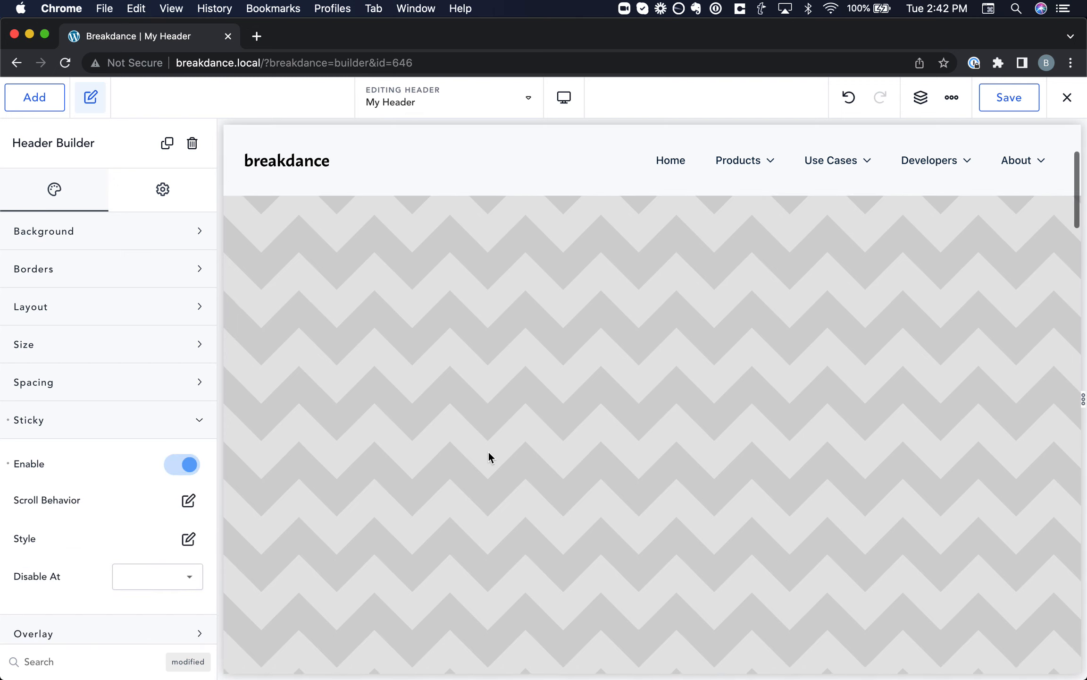
scroll(488, 450, "down", 5)
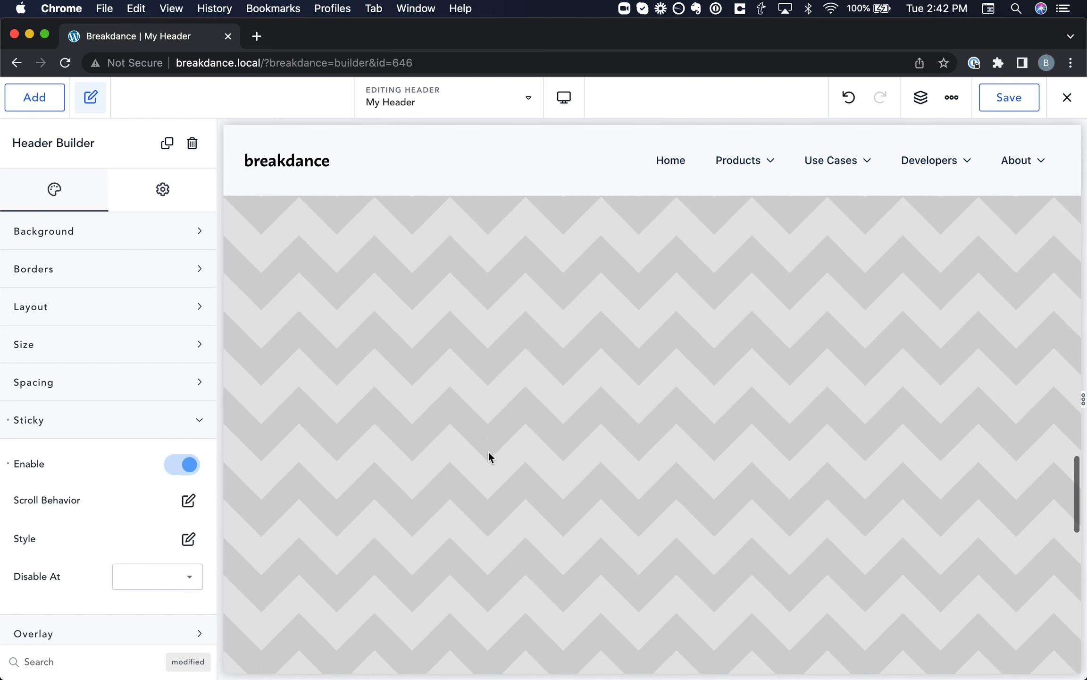
scroll(488, 450, "up", 10)
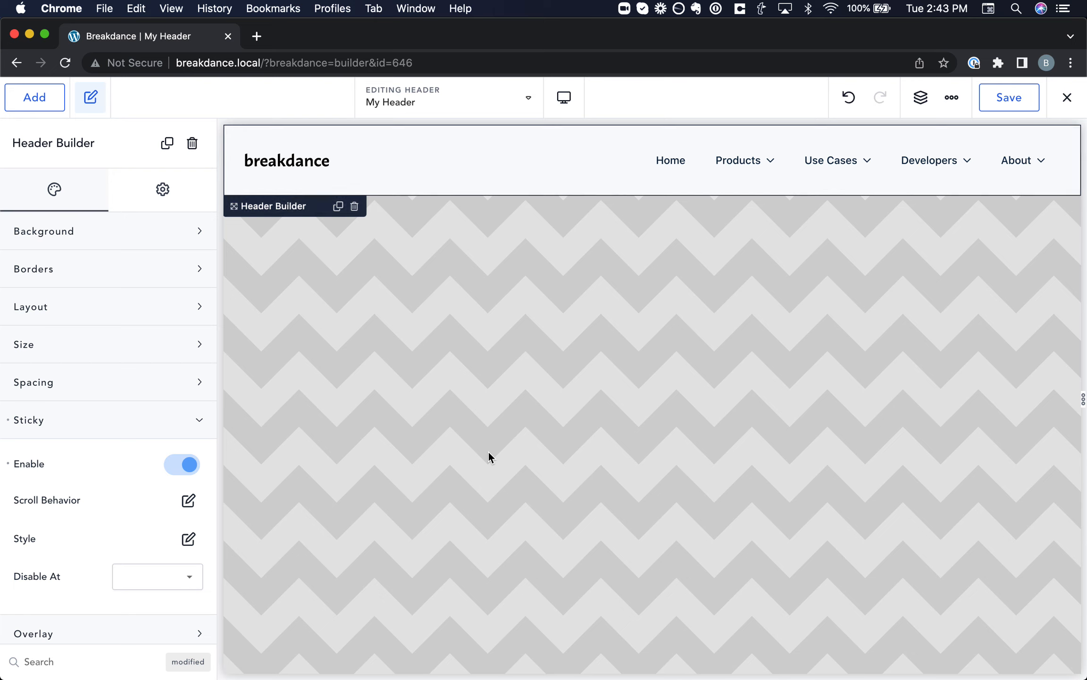
Step: Set the sticky header's Hide After distance to 400 px and test it by scrolling past the marker
left_click(188, 501)
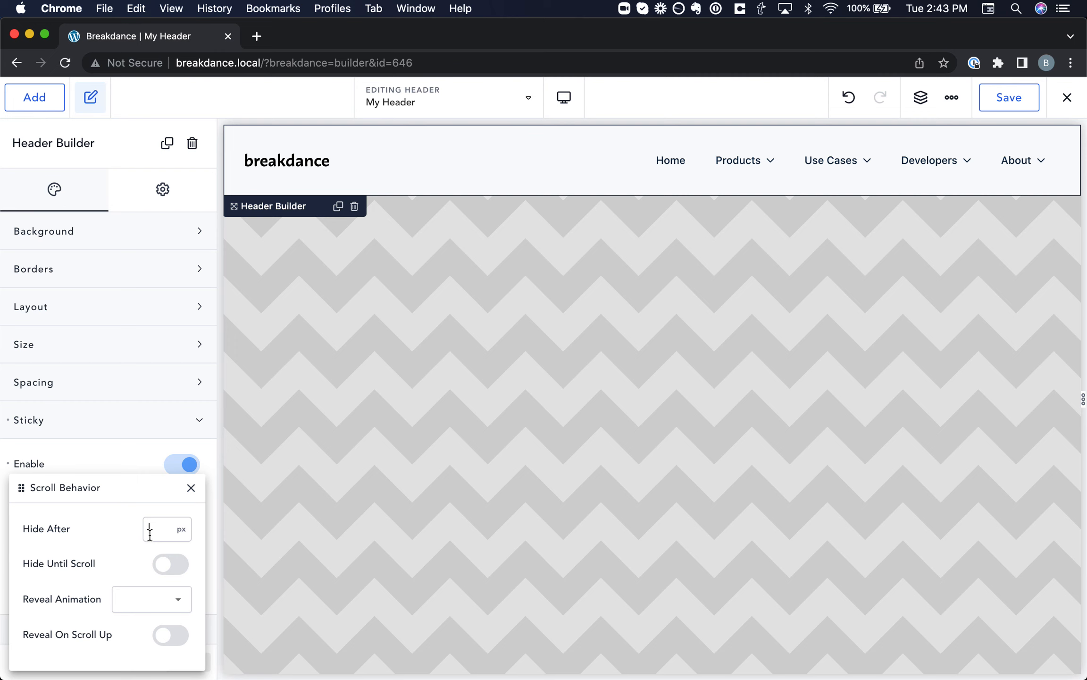
type("400")
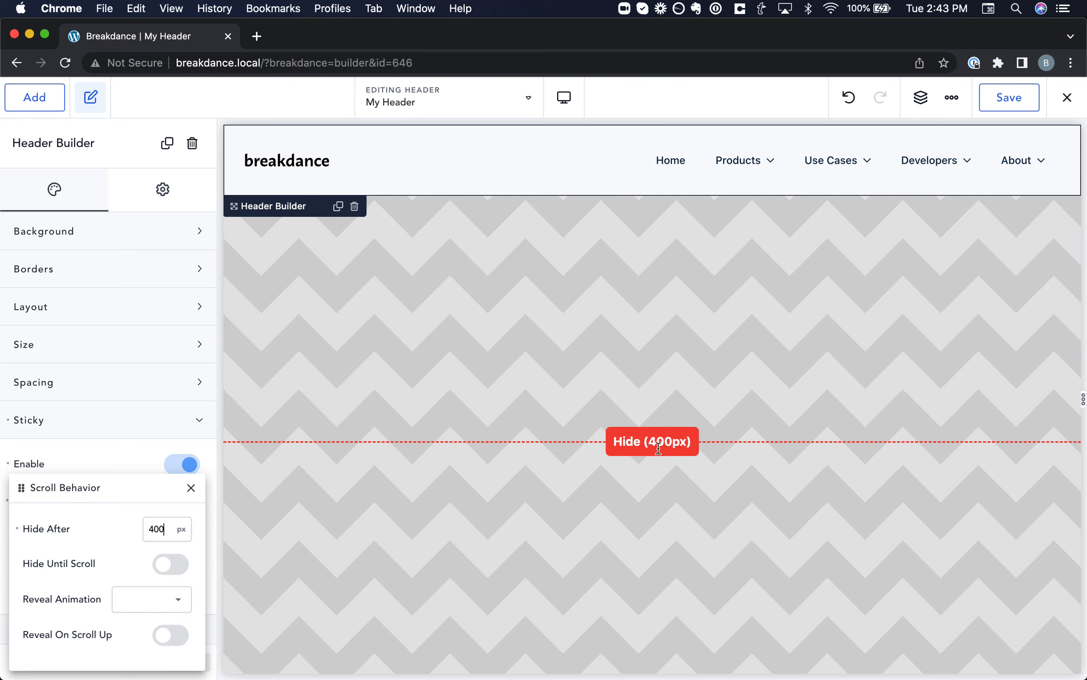
scroll(627, 503, "down", 10)
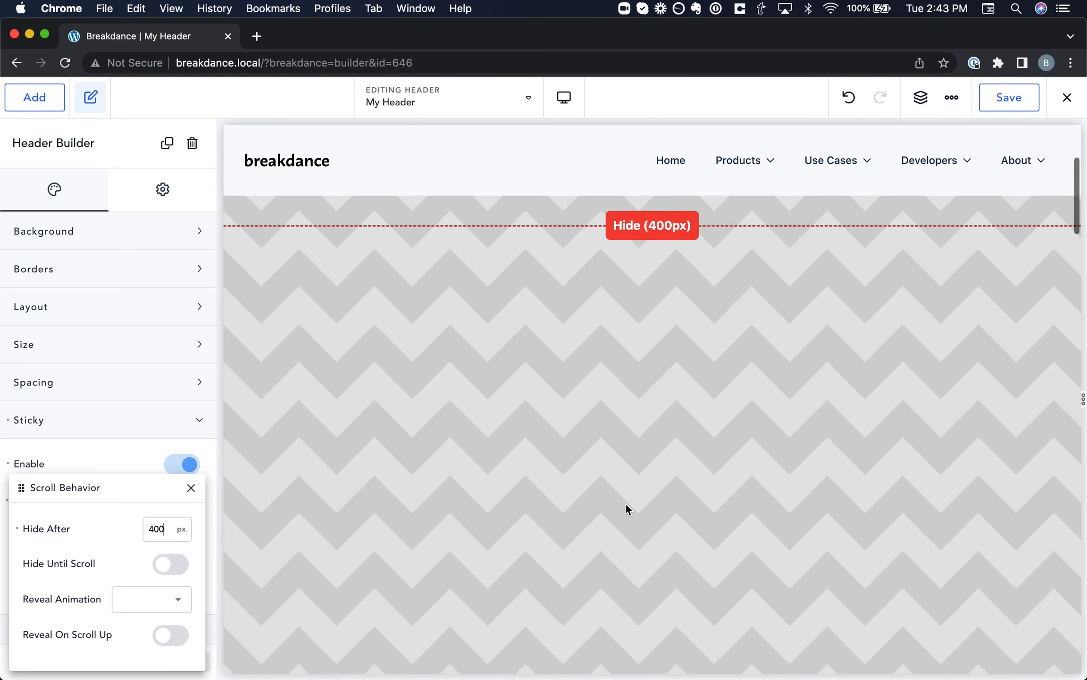
scroll(626, 504, "up", 8)
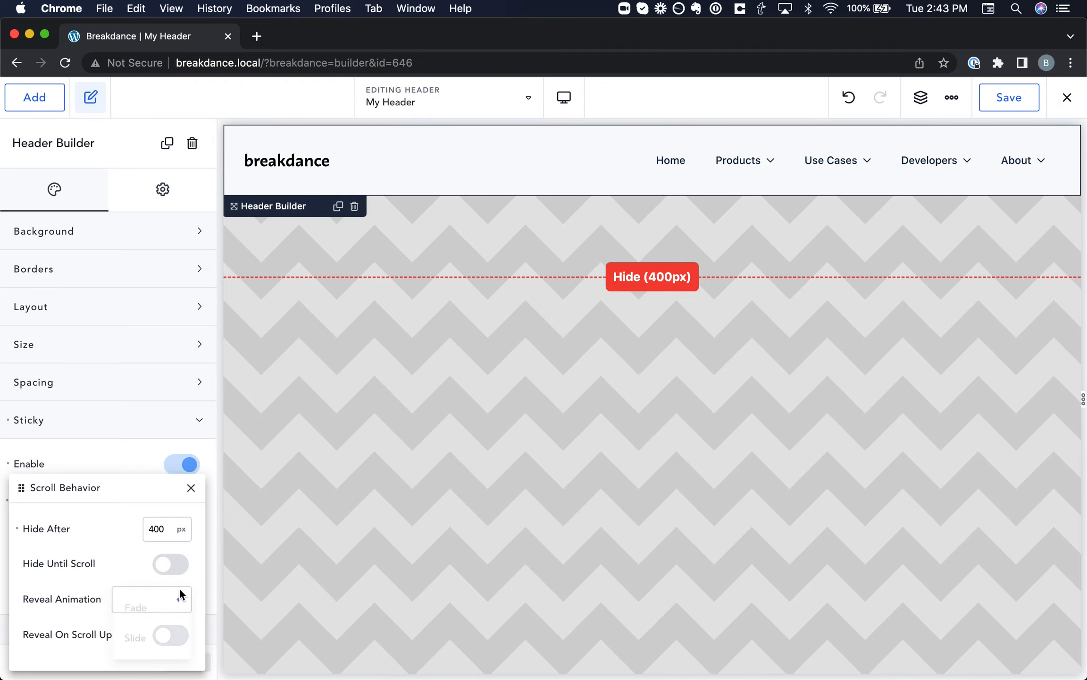
Step: Set the sticky header's Reveal Animation to Fade and test it by scrolling across the 400 px marker
left_click(179, 593)
left_click(141, 608)
scroll(432, 469, "down", 5)
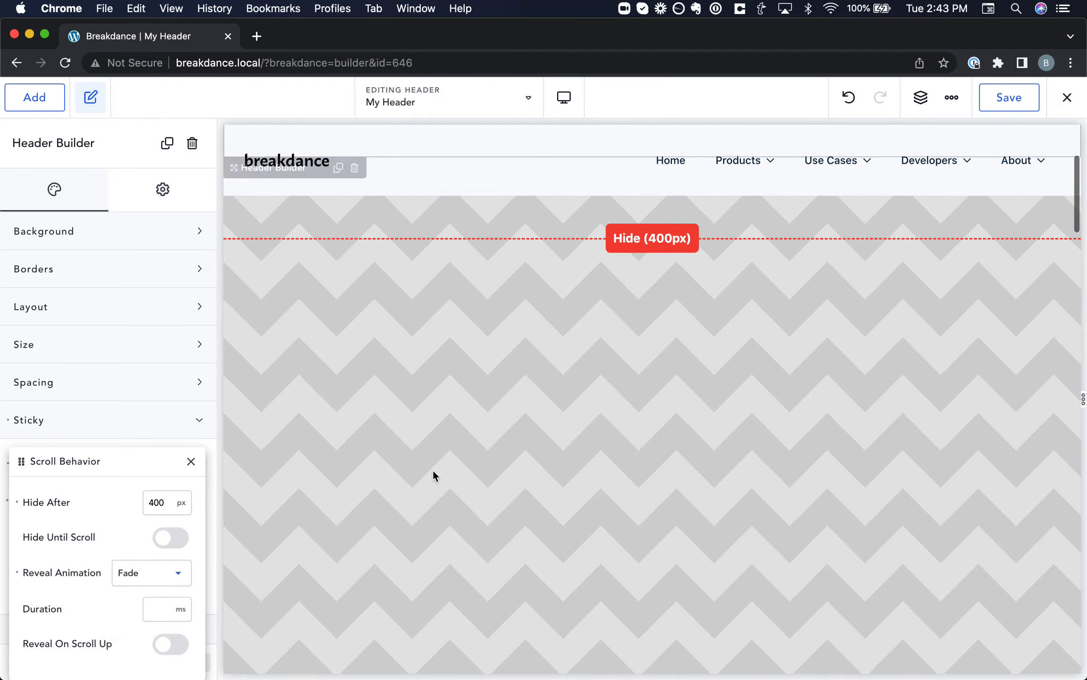
scroll(432, 469, "up", 2)
scroll(432, 469, "down", 2)
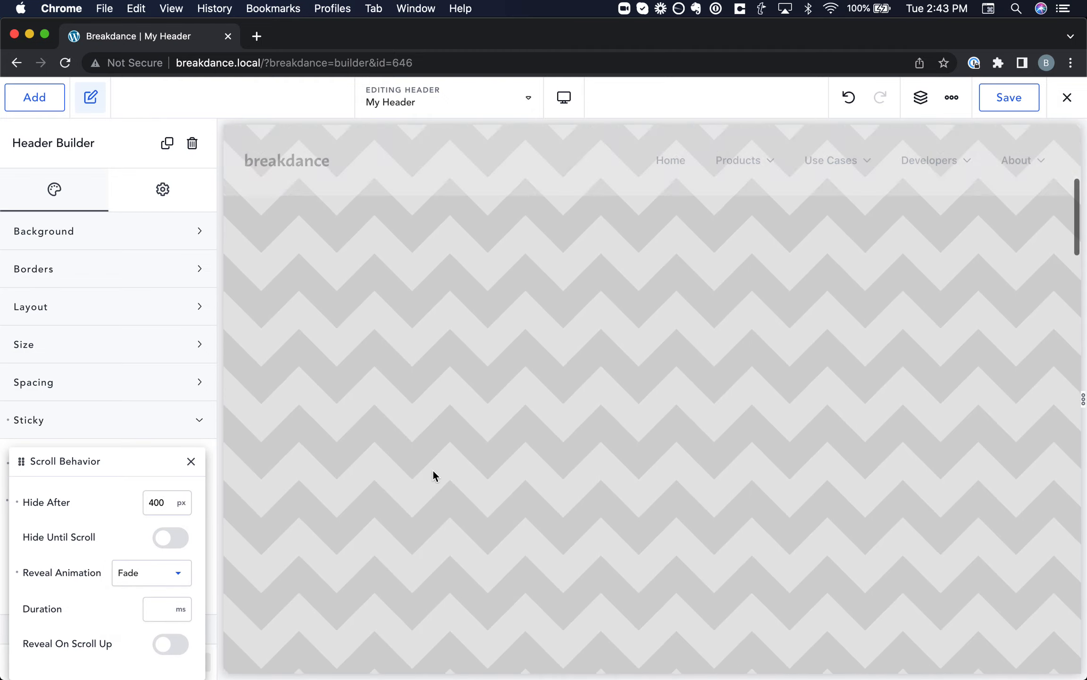
scroll(433, 469, "up", 3)
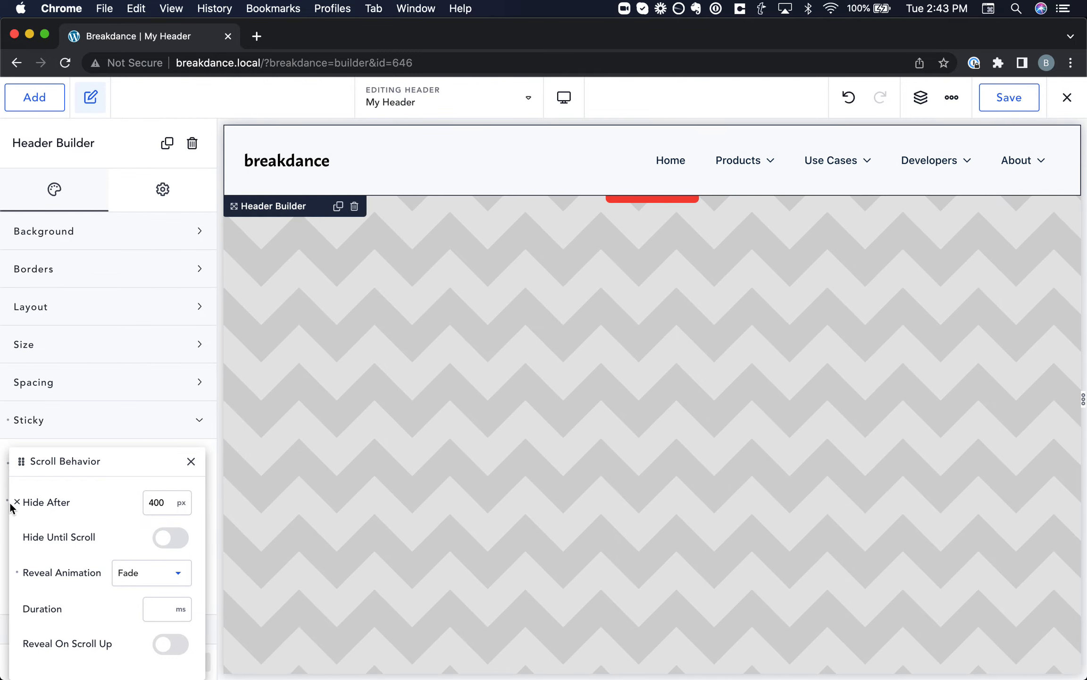
Step: Clear the sticky header's Scroll Behavior settings
left_click(192, 461)
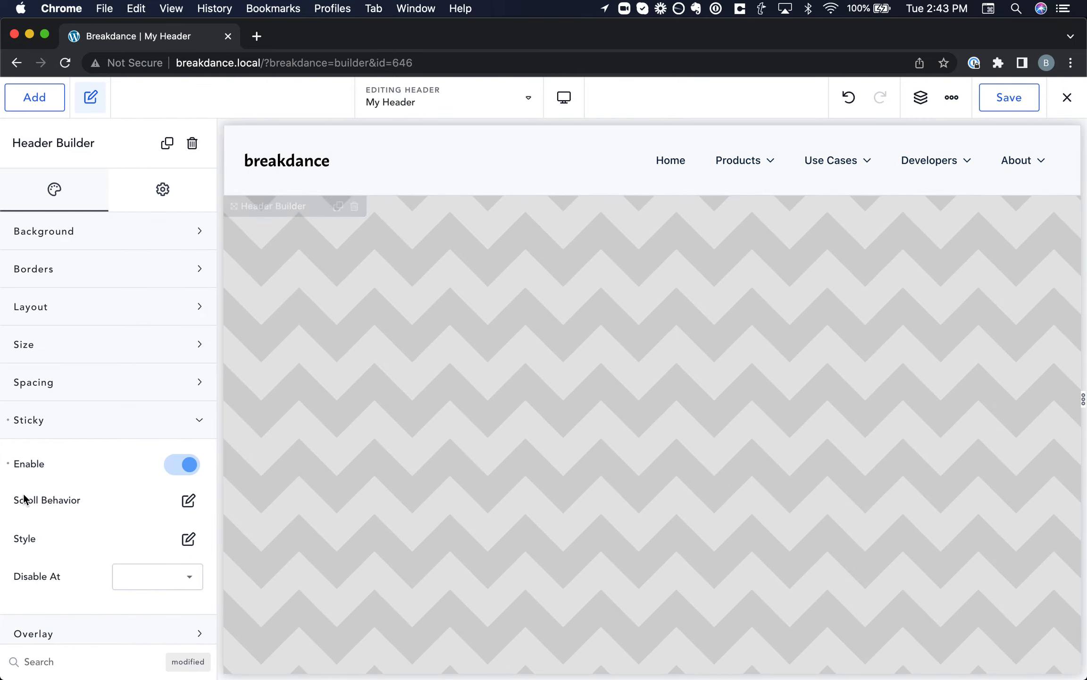
left_click(188, 499)
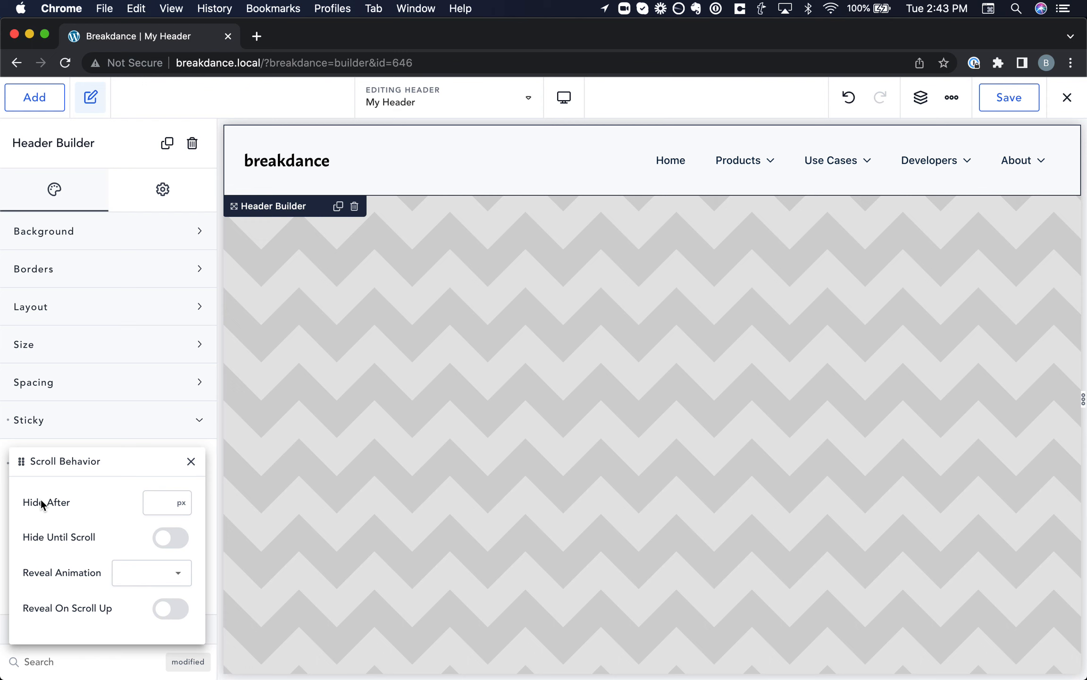
left_click(190, 461)
Step: Enable Hide Until Scroll for the sticky header with a Scroll Distance of 500 px and test it by scrolling
left_click(189, 500)
left_click(171, 537)
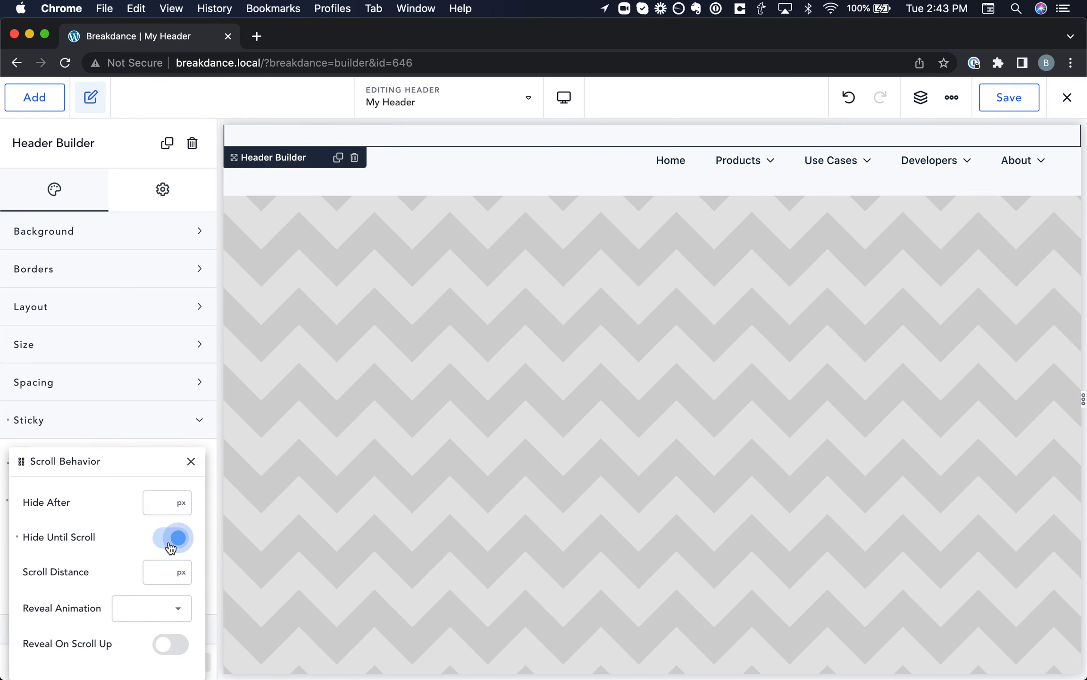
left_click(154, 571)
type("500")
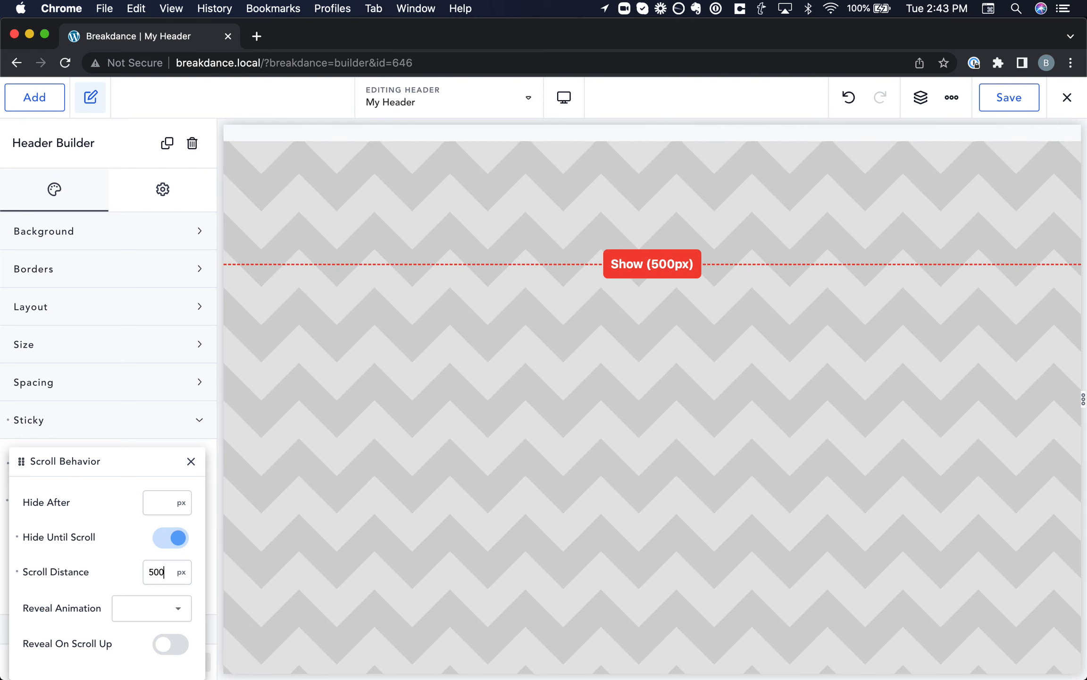
scroll(532, 460, "up", 5)
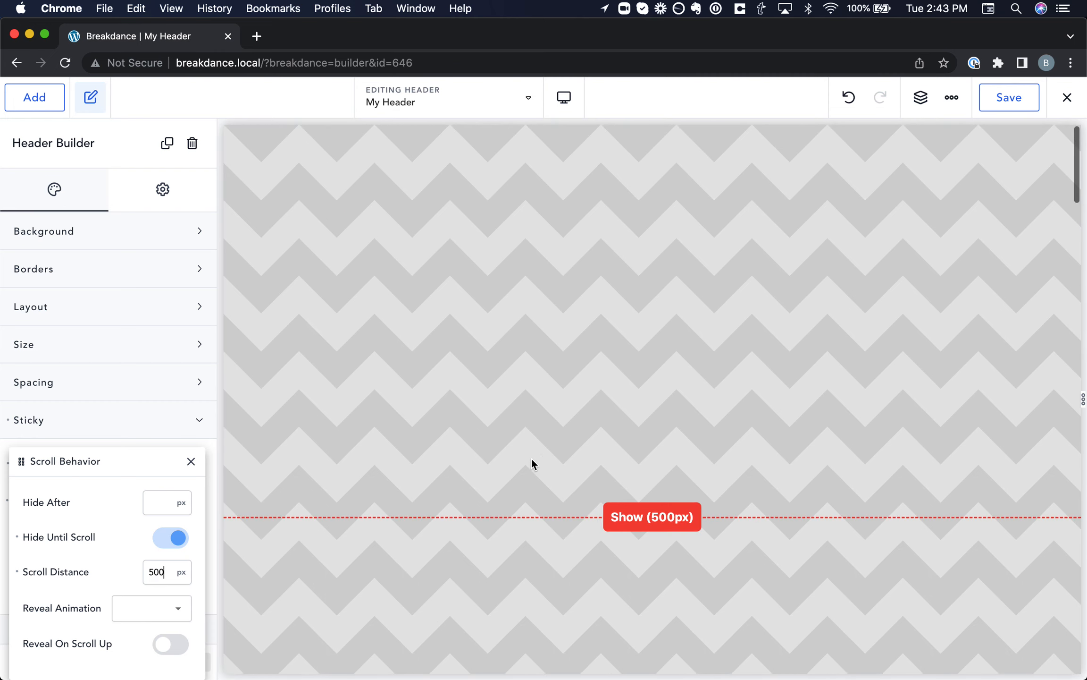
scroll(532, 459, "down", 6)
scroll(532, 461, "down", 3)
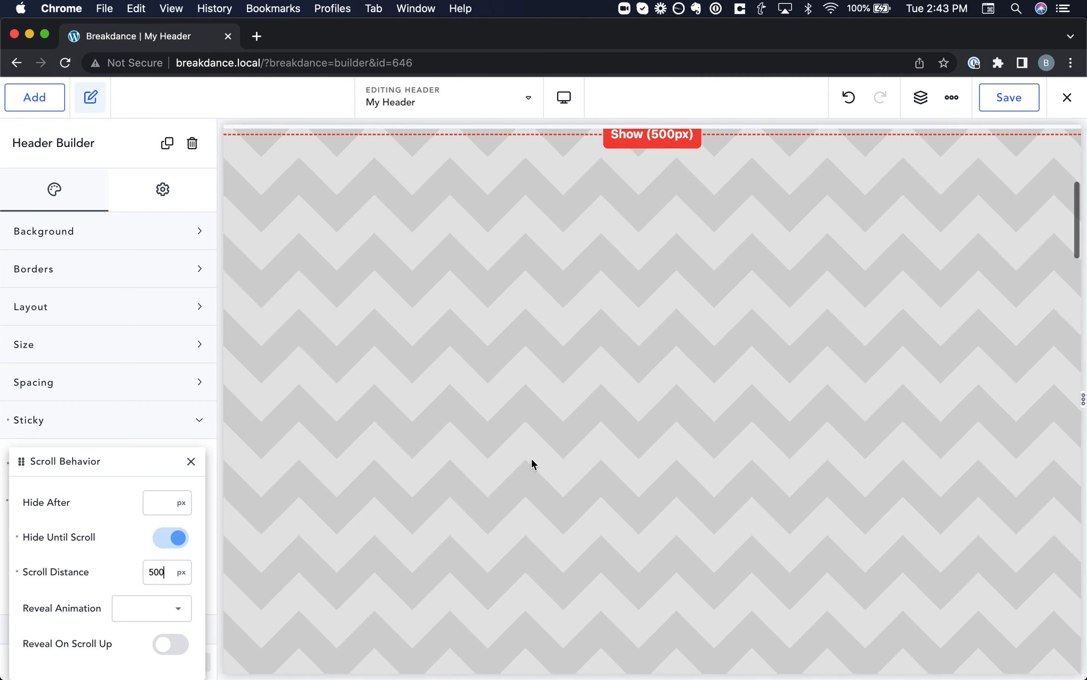
scroll(532, 460, "up", 4)
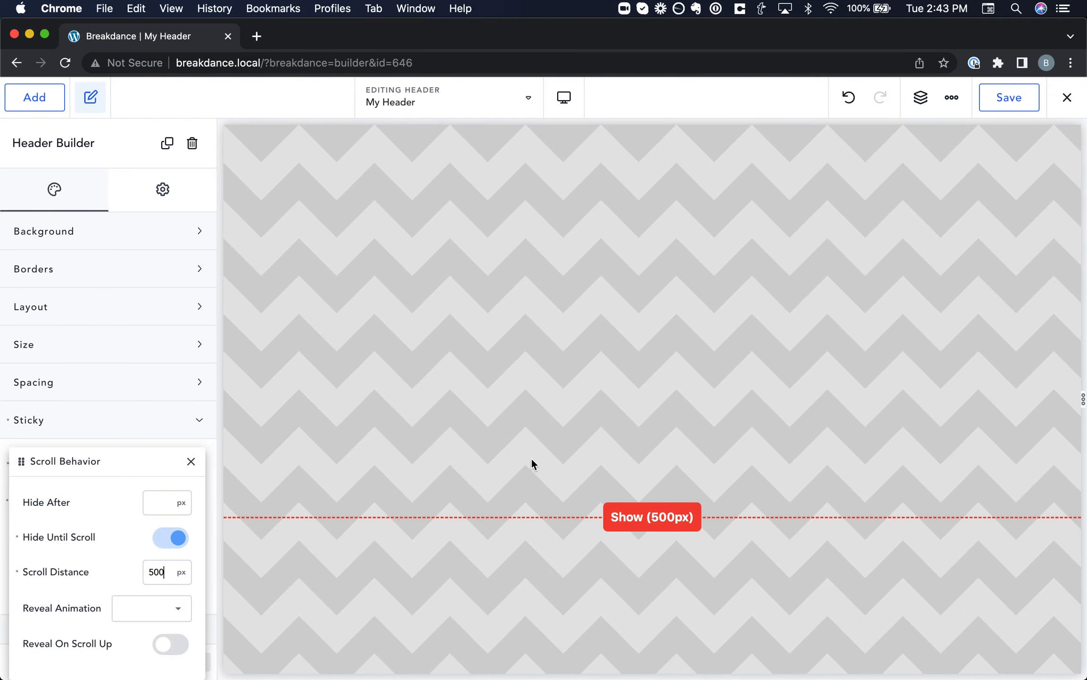
scroll(531, 459, "down", 8)
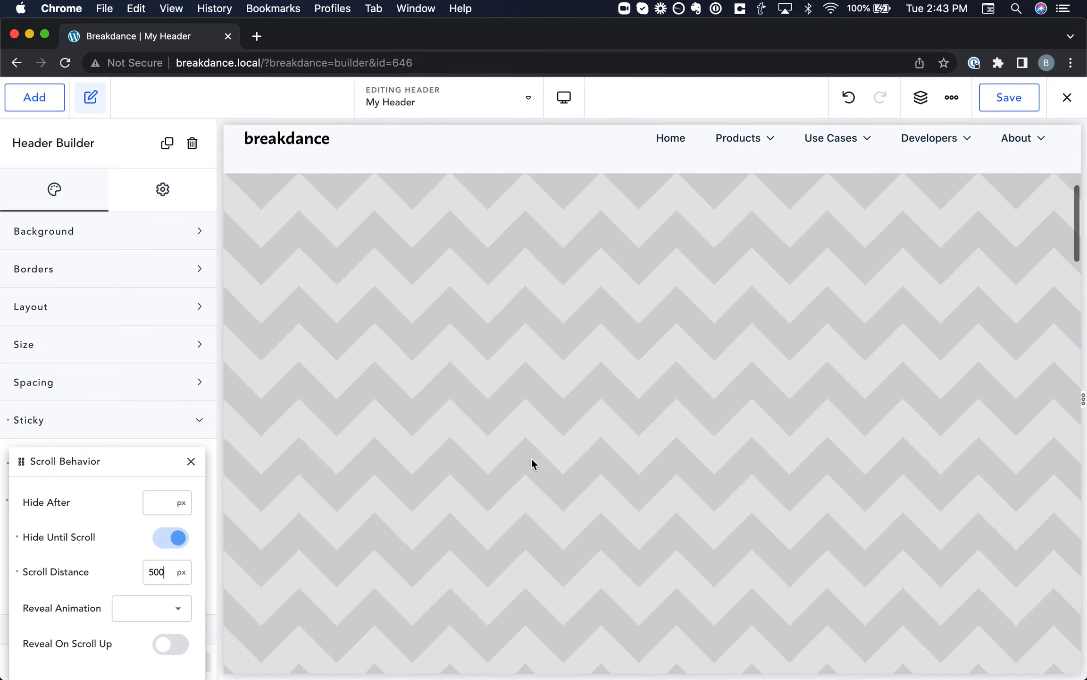
scroll(532, 460, "up", 6)
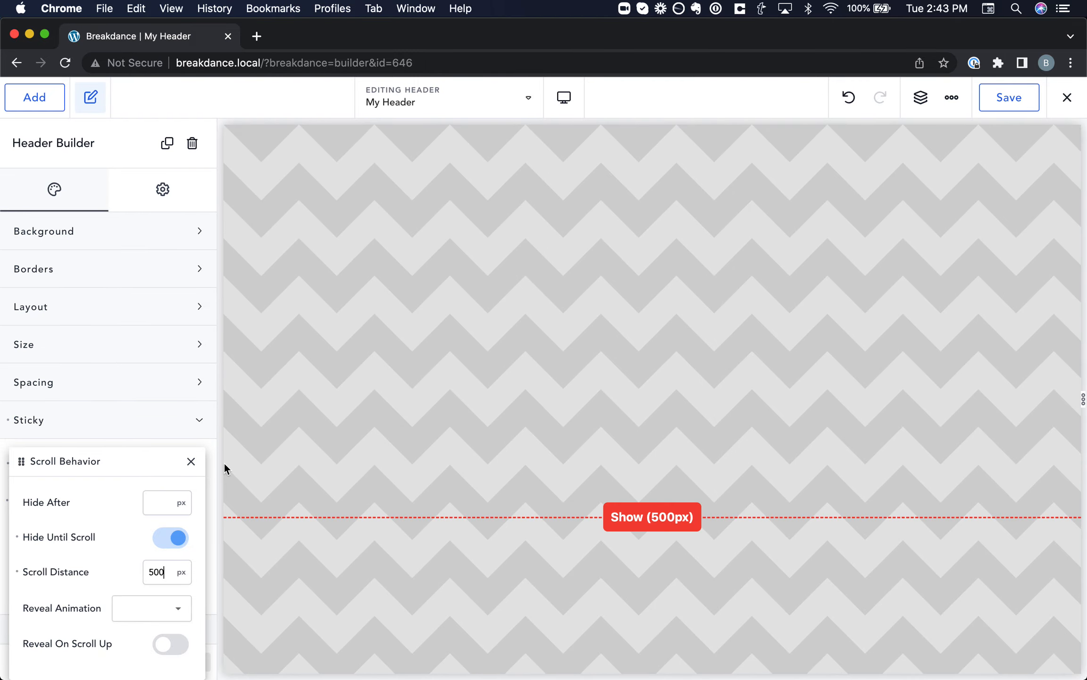
Step: Reset all Sticky settings on the Header Builder and scroll the page to check the header's behavior without them
left_click(191, 461)
left_click(7, 419)
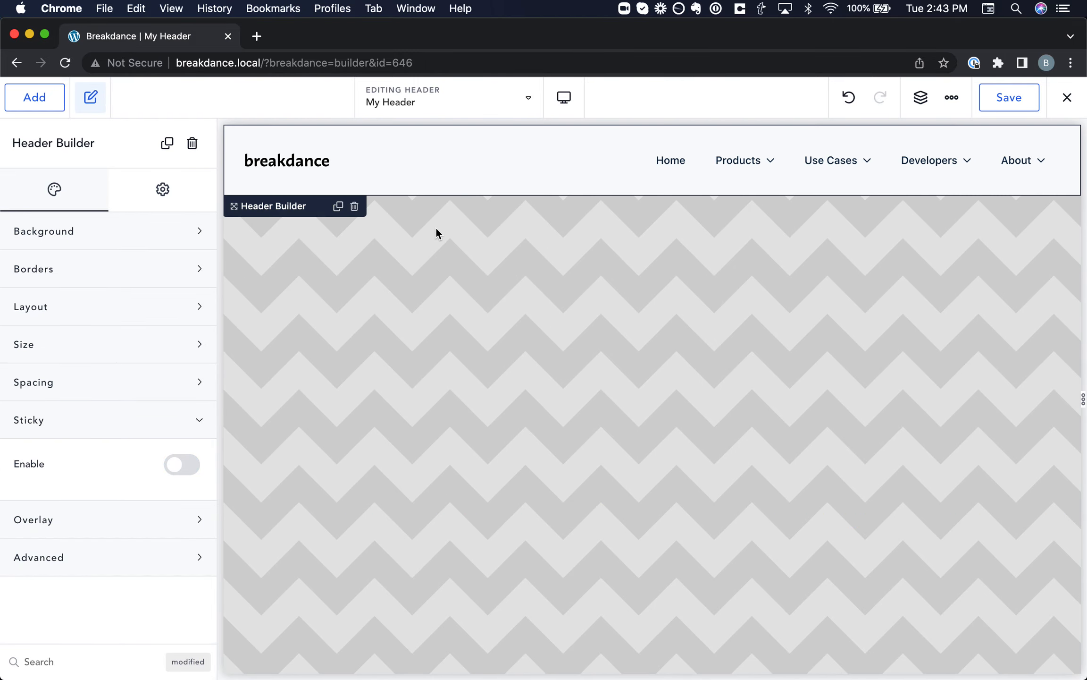
scroll(663, 425, "down", 5)
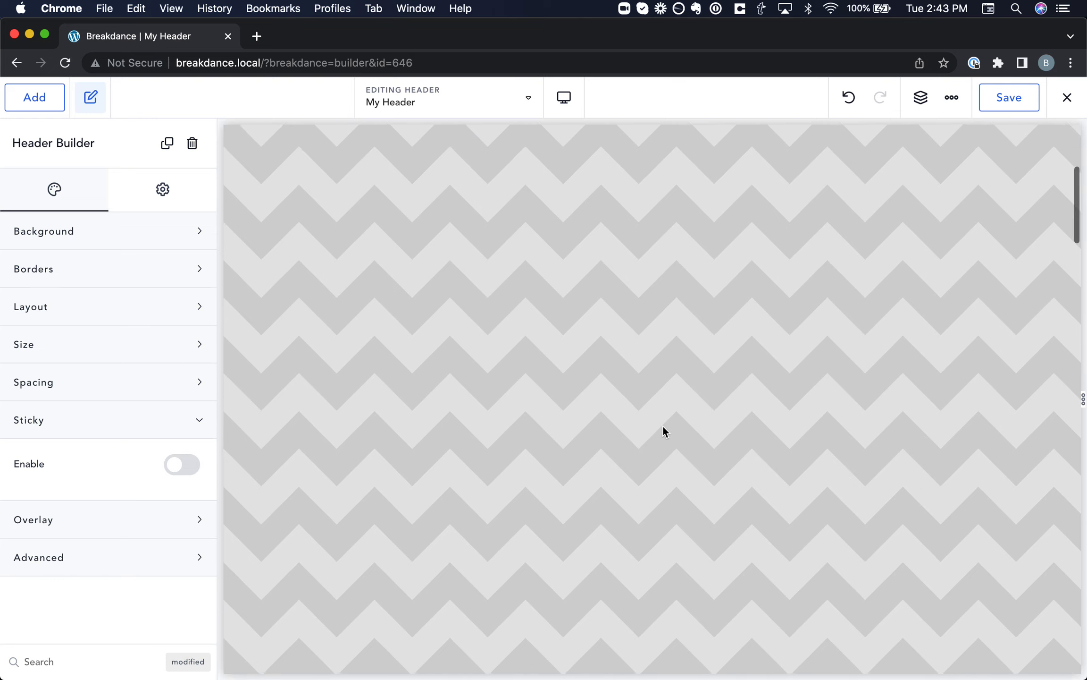
scroll(663, 424, "up", 2)
scroll(663, 425, "down", 2)
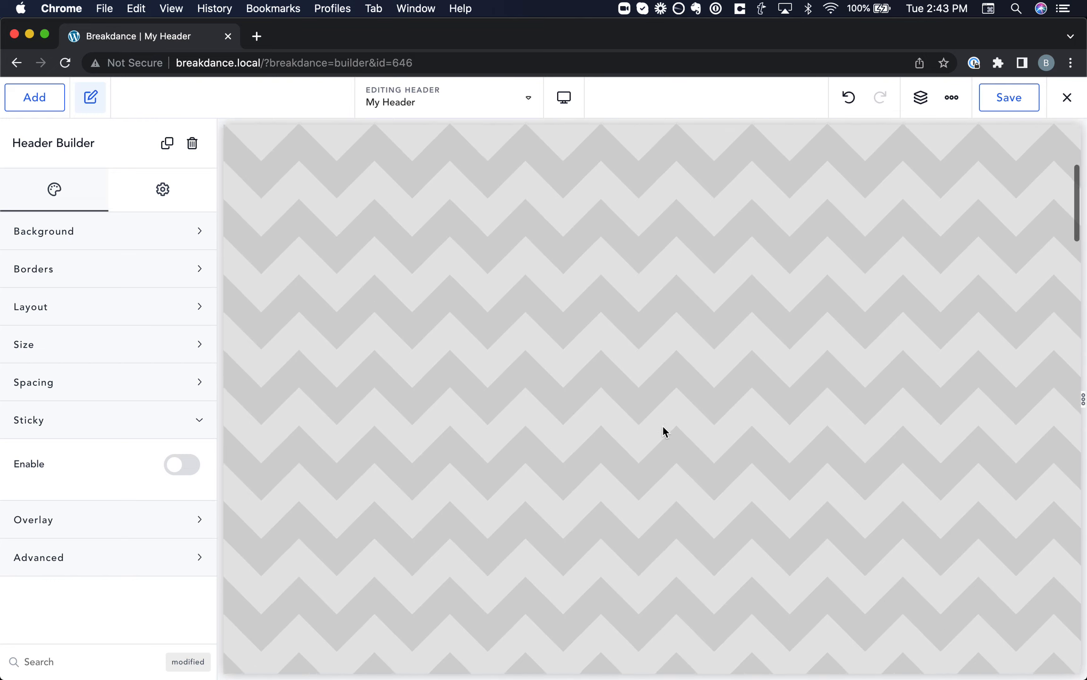
scroll(663, 424, "up", 3)
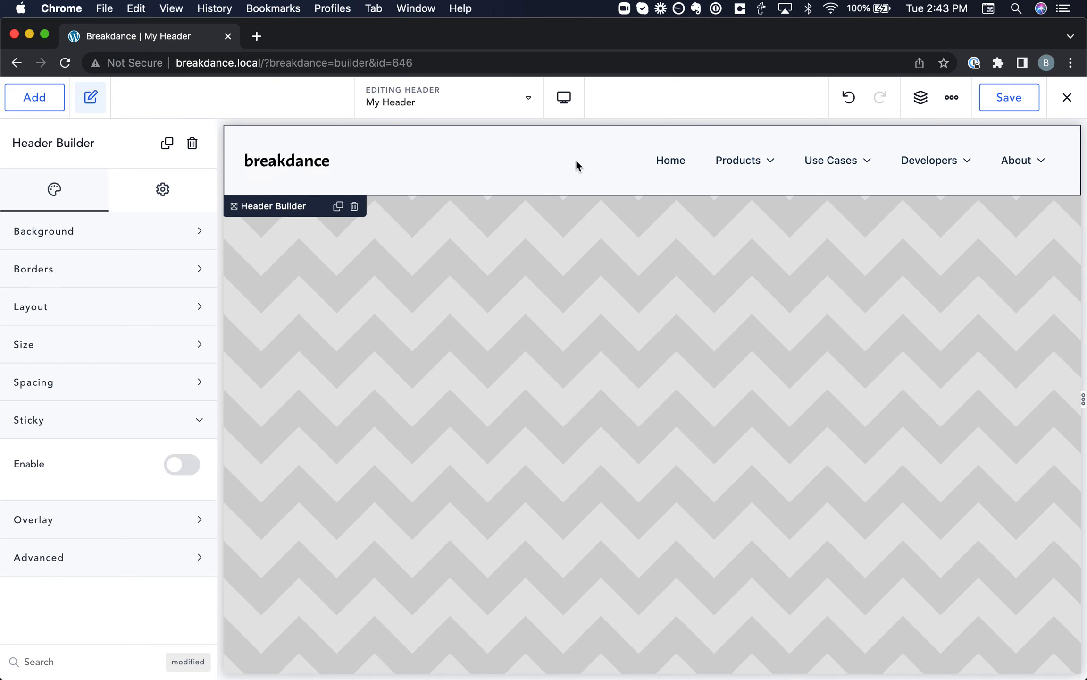
Step: Add a second Header Builder element below the existing header
left_click(21, 105)
type("hea")
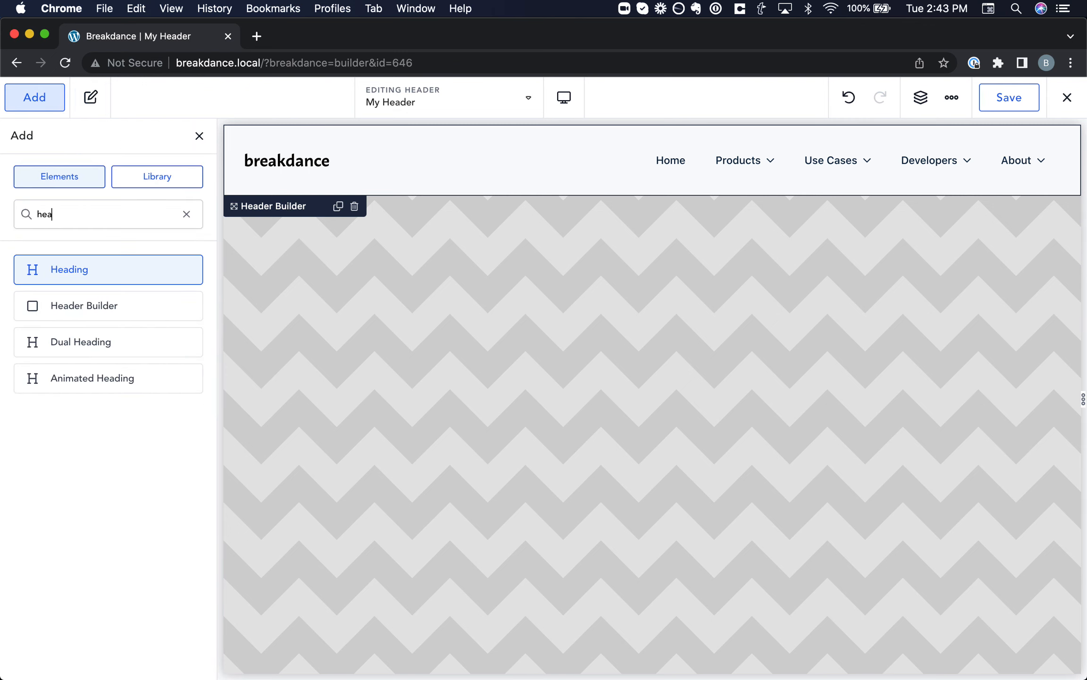
left_click(117, 306)
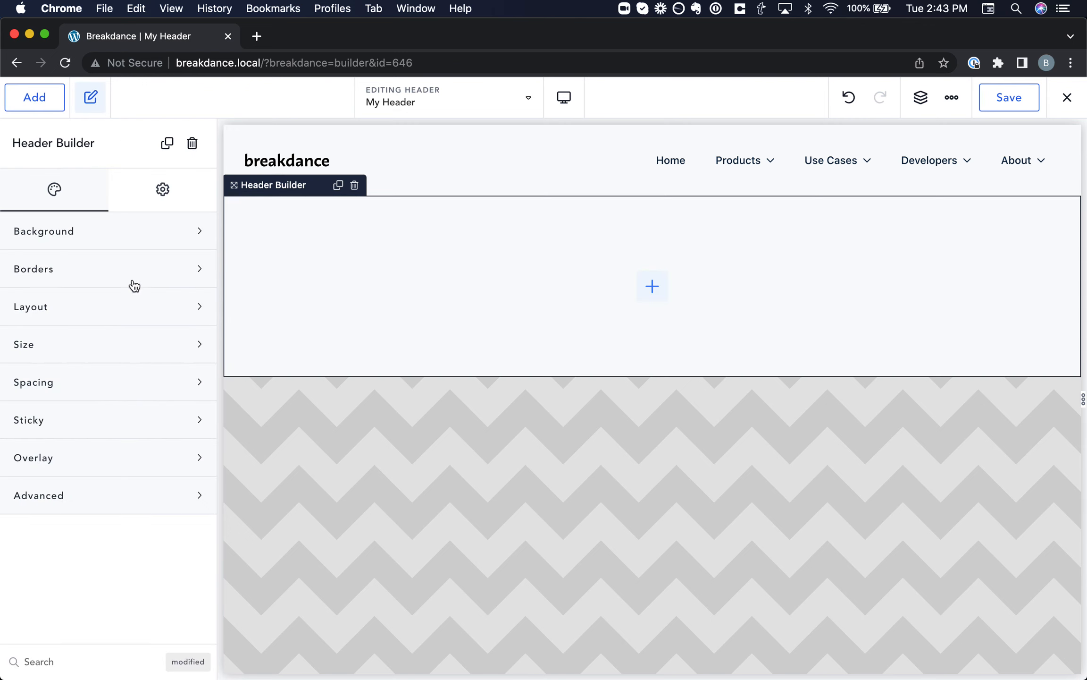
Step: Copy the breakdance logo from the first header into the new Header Builder
left_click(281, 136)
key("super+c")
left_click(314, 256)
key("super+v")
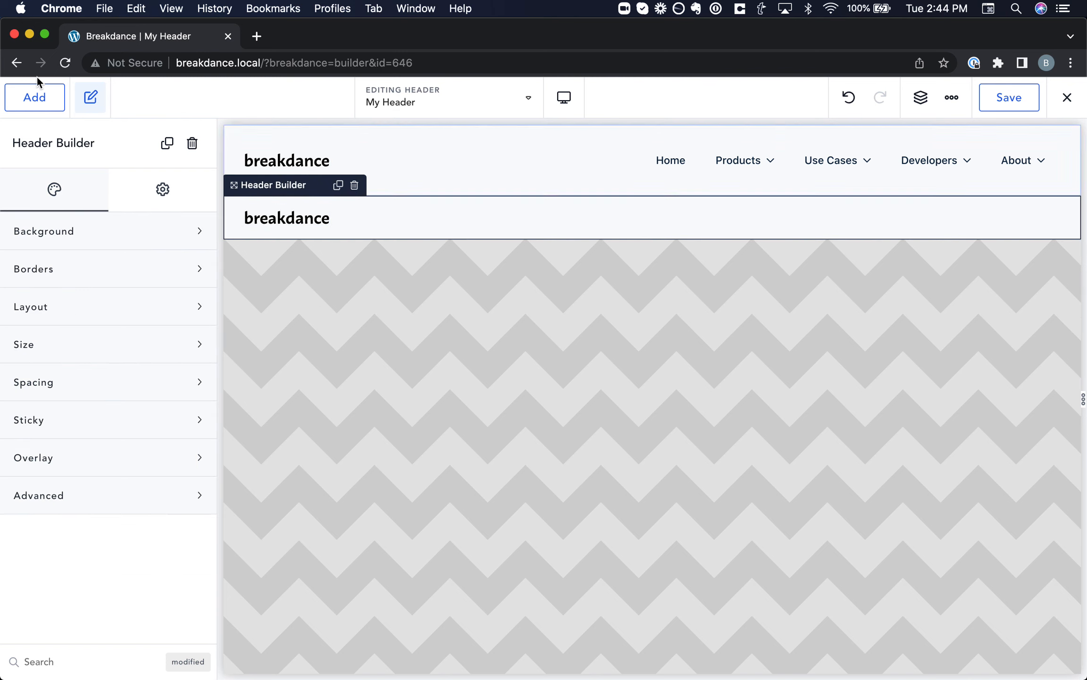
Step: Add a Button element to the second header beside the logo and set its text to "Buy Now"
left_click(36, 100)
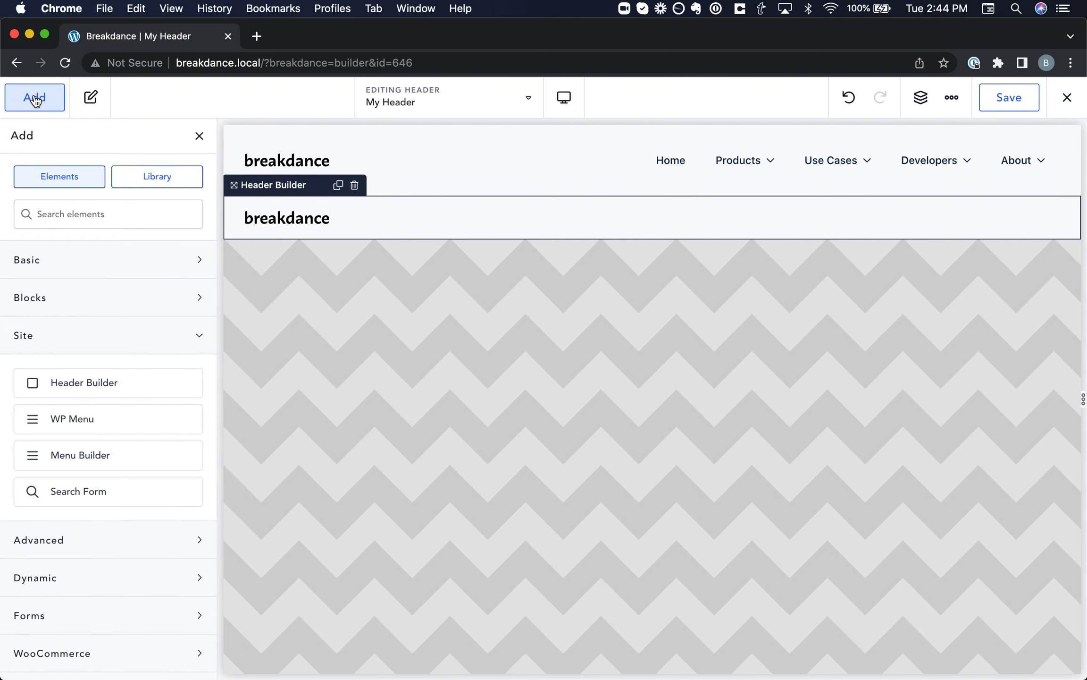
type("butt")
left_click(109, 276)
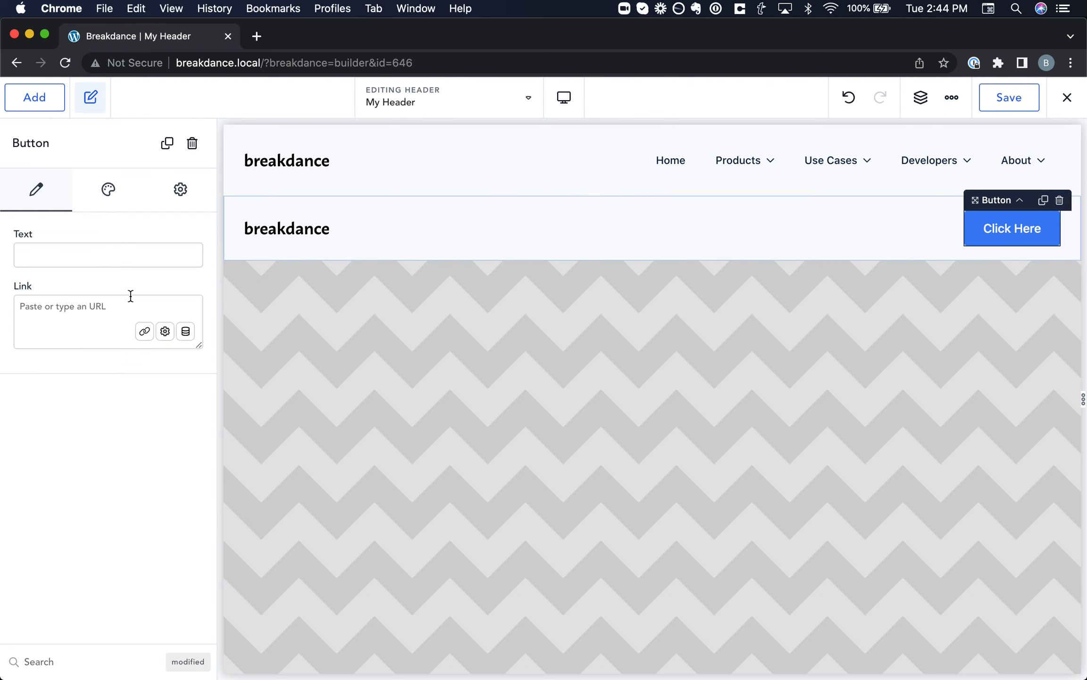
left_click(107, 252)
type("y Now")
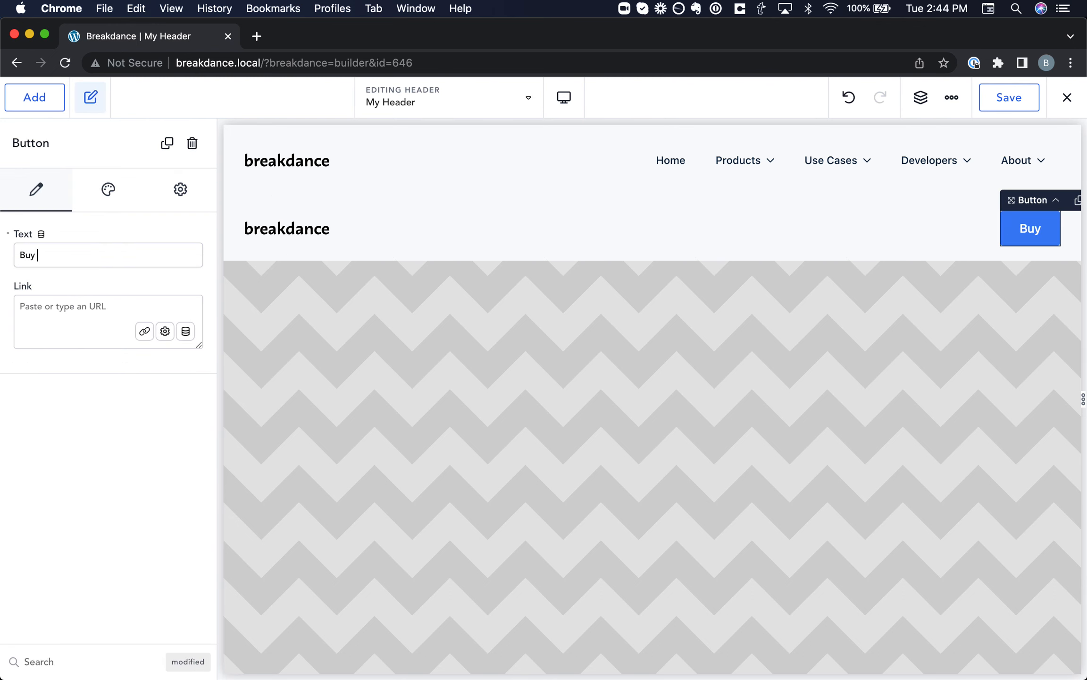
Step: Set the second Header Builder's background to the solid light gray #F3F3F3
left_click(495, 239)
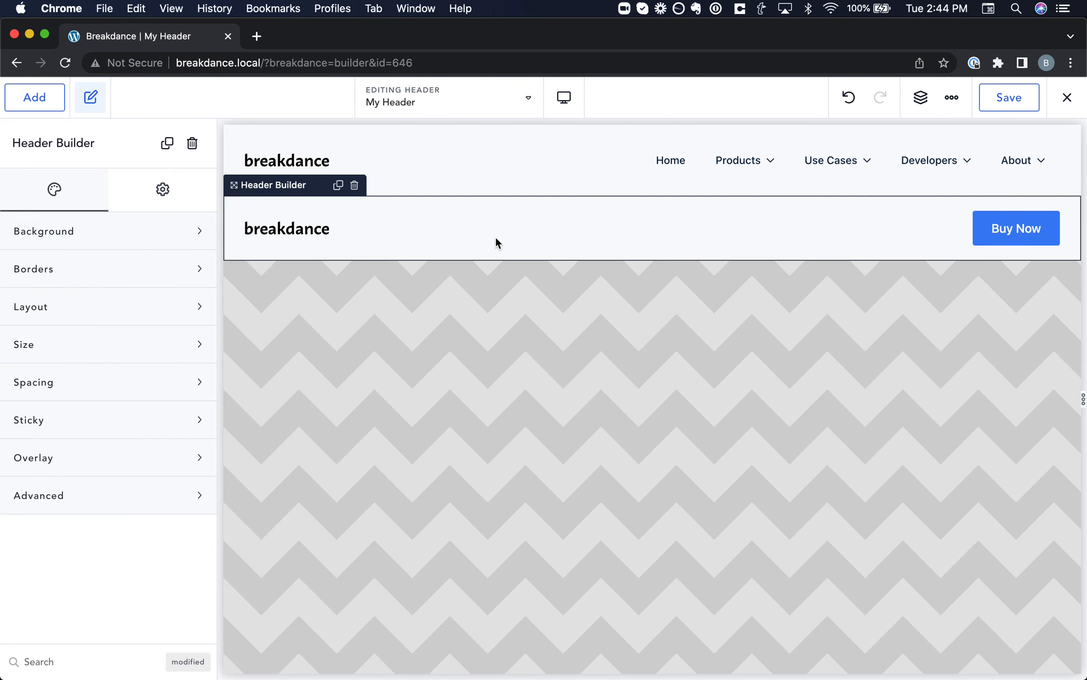
left_click(192, 240)
left_click(191, 276)
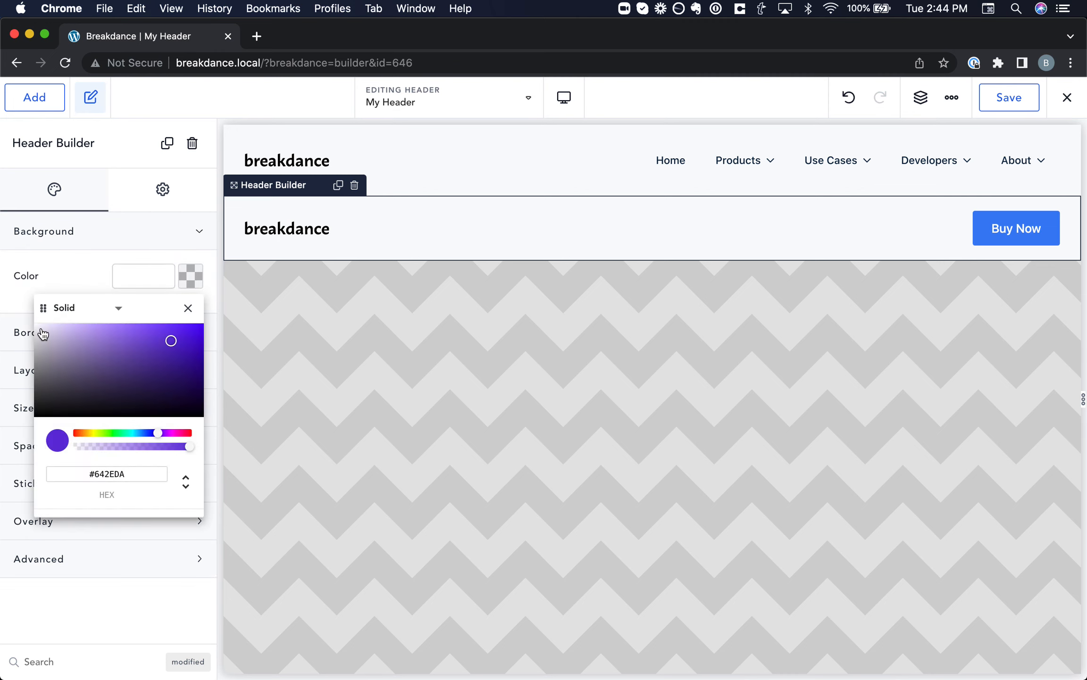
left_click_drag(41, 332, 24, 334)
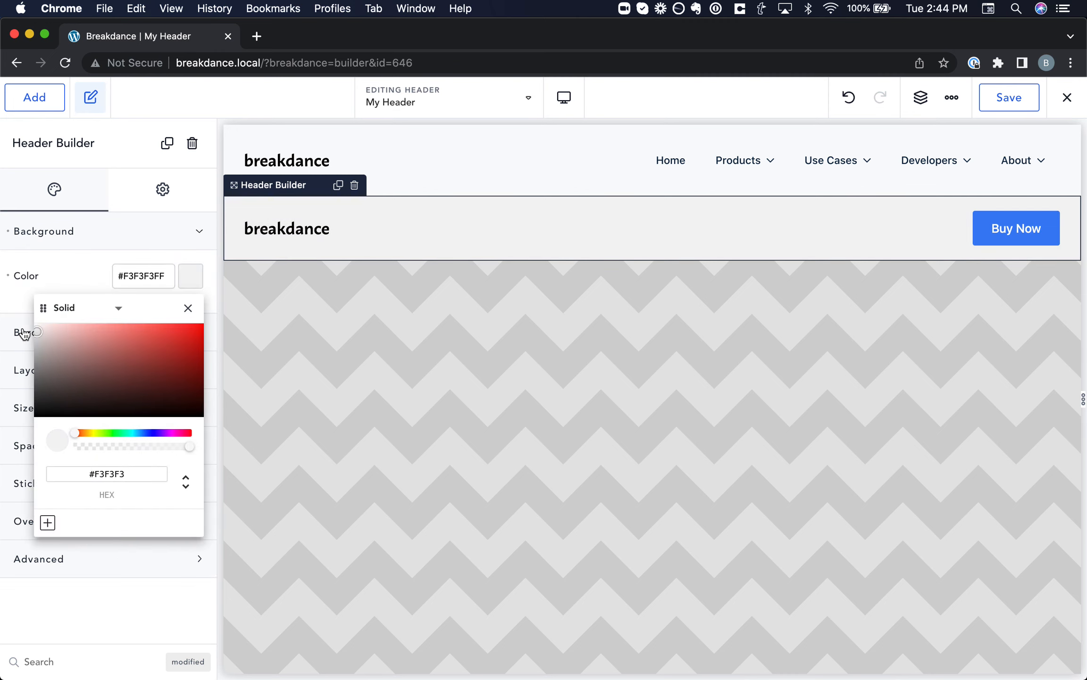
left_click(188, 308)
Step: Set the second Header Builder's top and bottom padding to 8 px
left_click(93, 446)
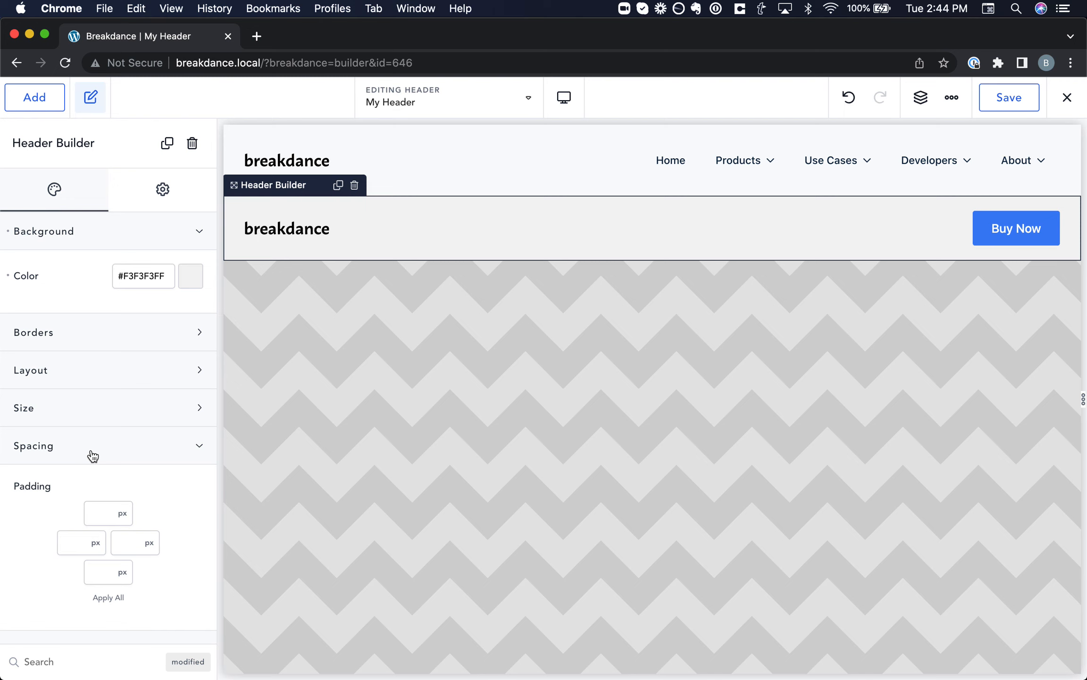
left_click(92, 511)
type("8")
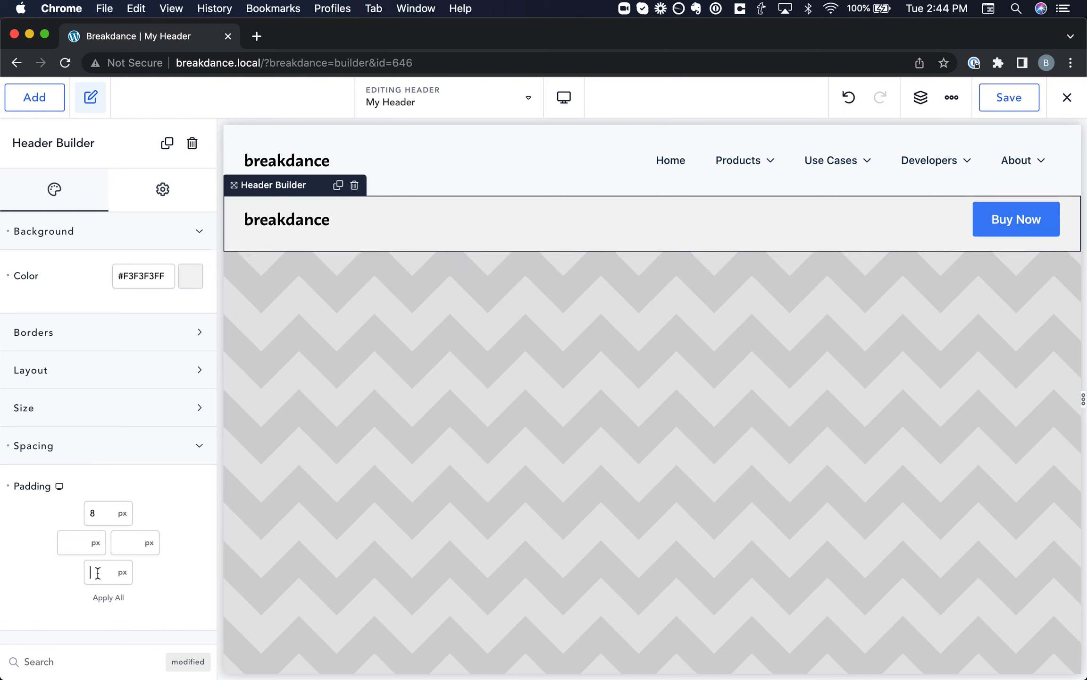
type("8")
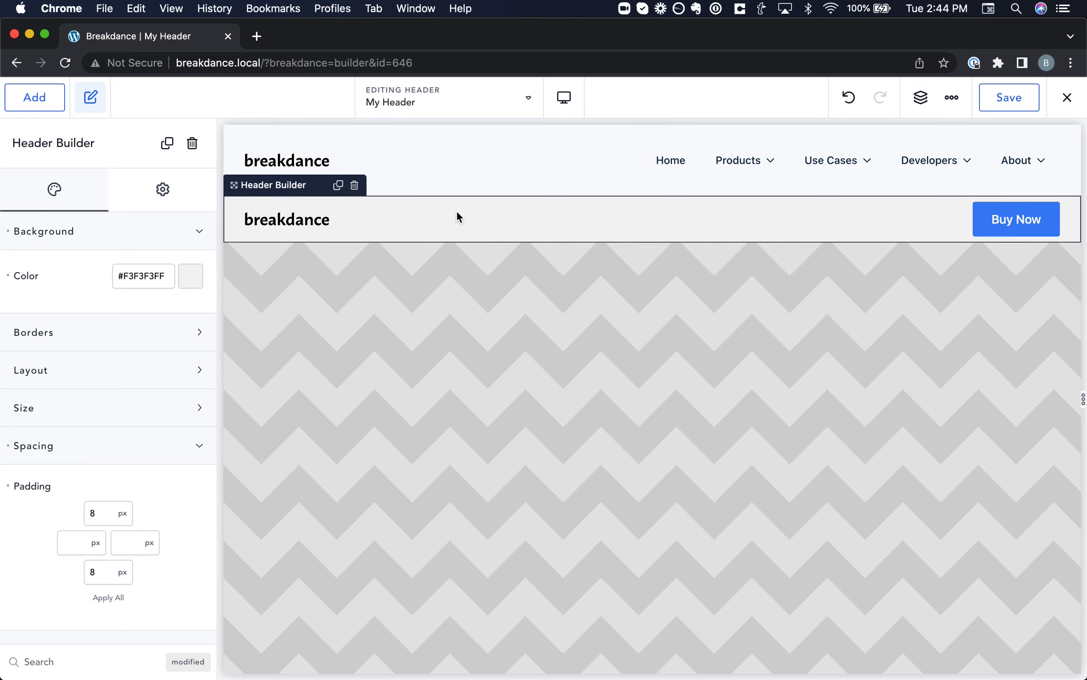
double_click(477, 211)
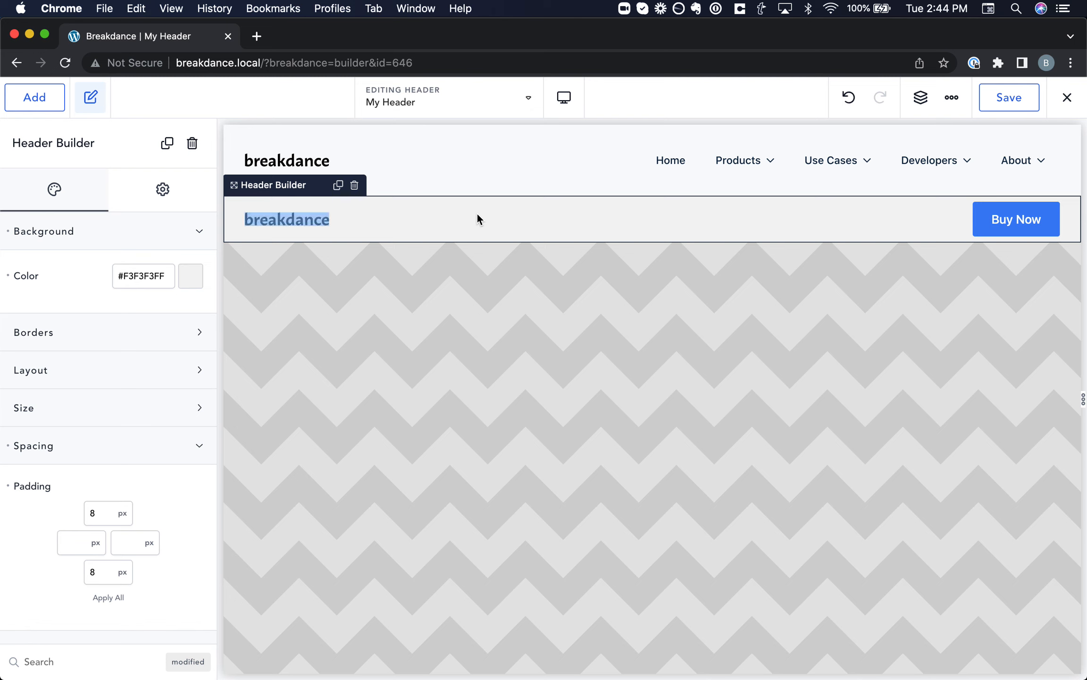
Step: Enable the sticky option on the second Header Builder, the one with the Buy Now button
left_click(509, 156)
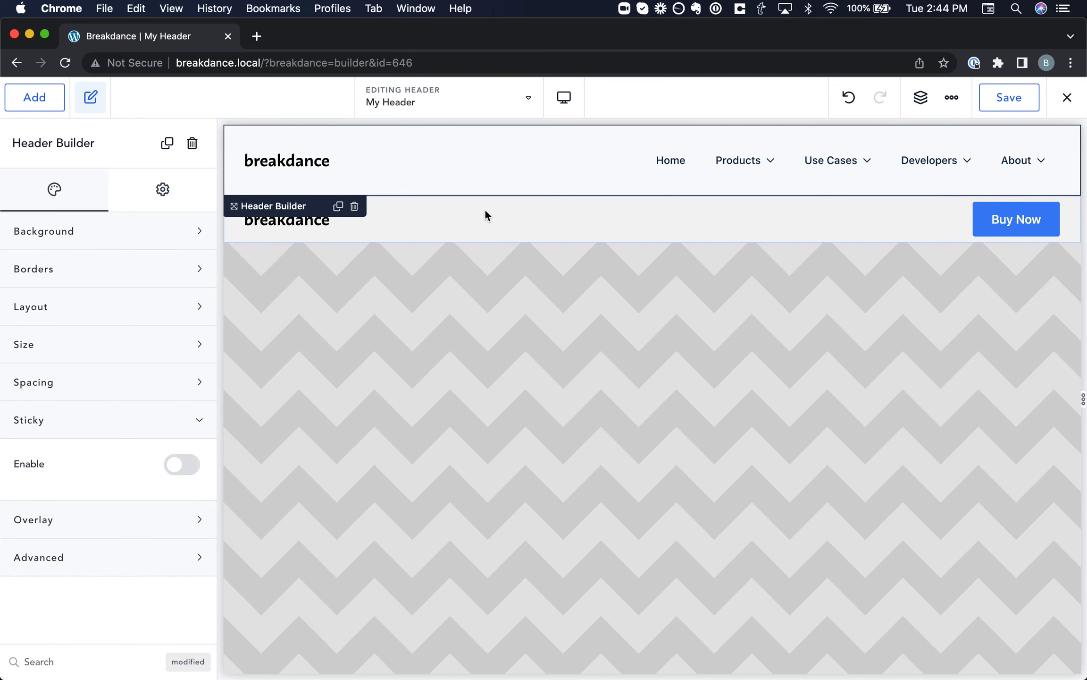
left_click(509, 213)
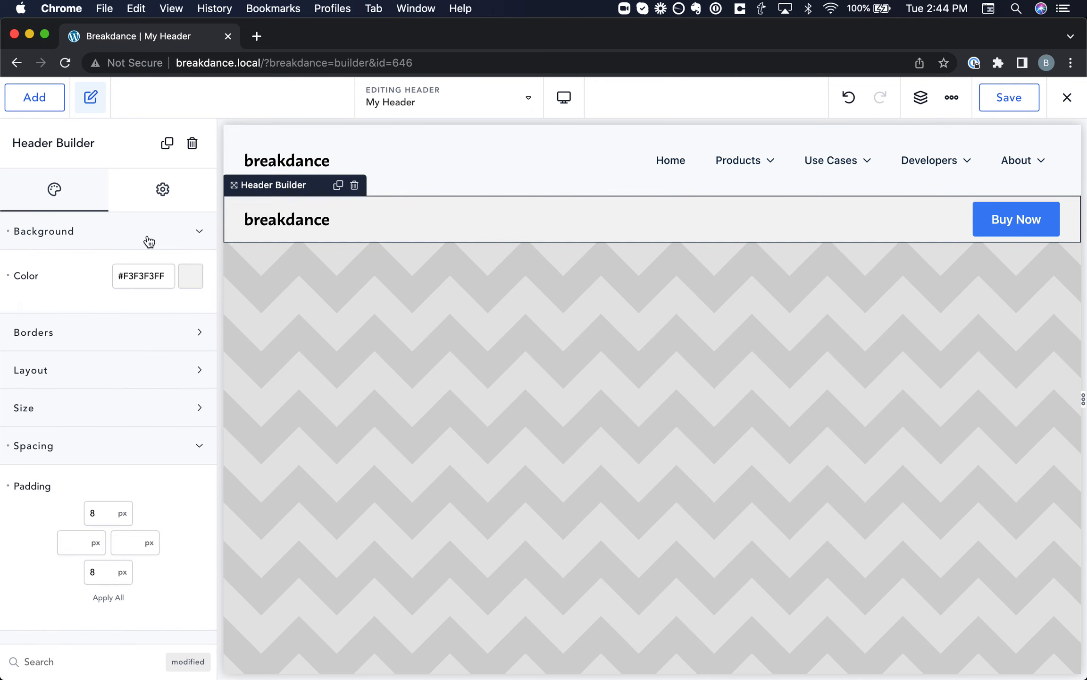
scroll(130, 425, "down", 3)
left_click(108, 548)
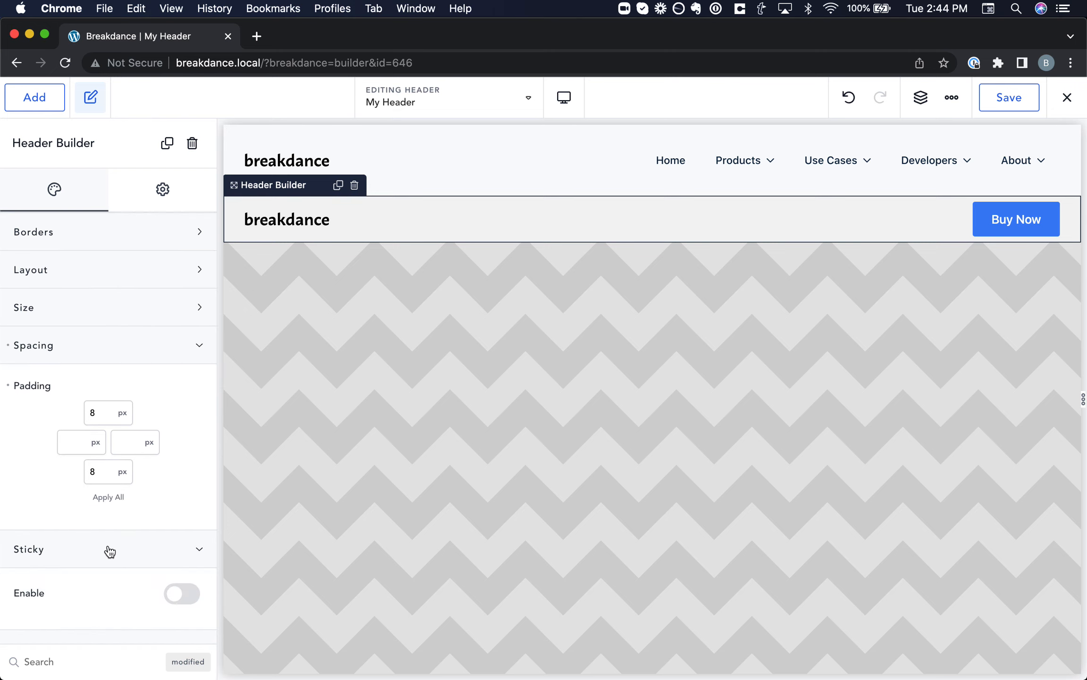
scroll(141, 543, "down", 2)
left_click(167, 537)
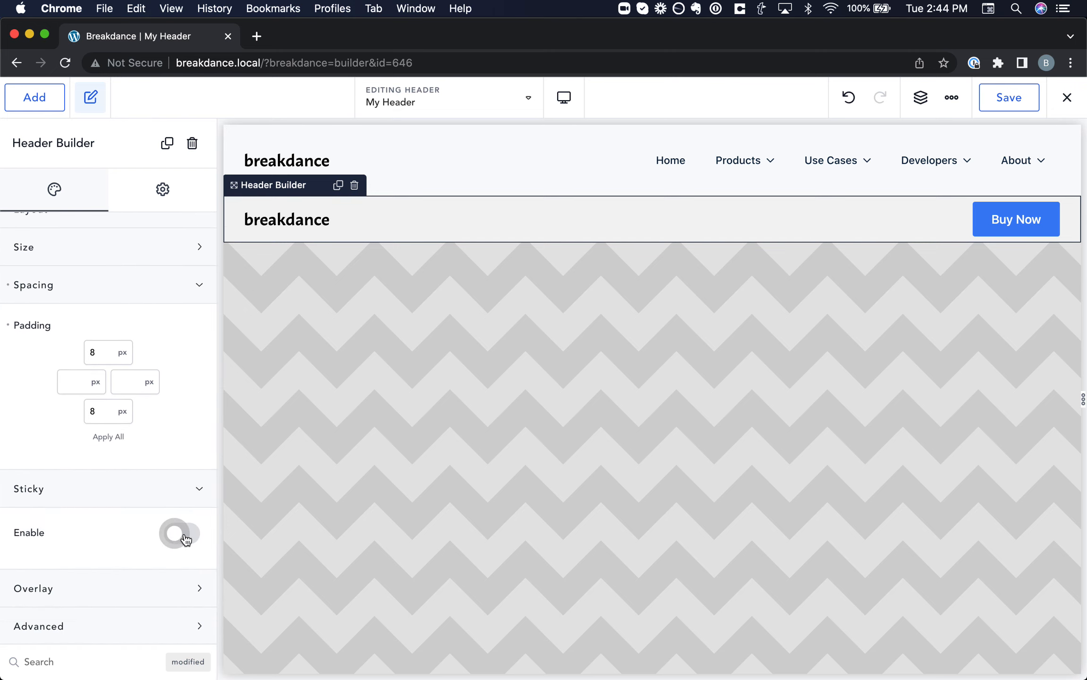
Step: Make the sticky header hide until scroll with a scroll distance of 500 px, and check its reveal by scrolling the canvas
scroll(141, 546, "down", 2)
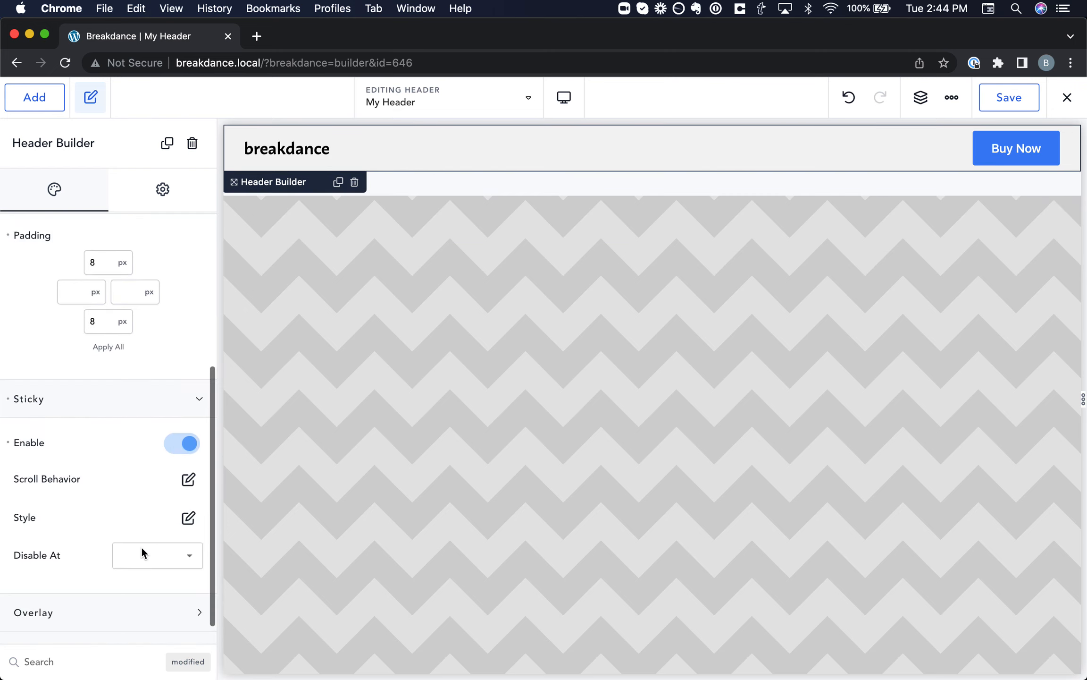
left_click(187, 482)
left_click(165, 563)
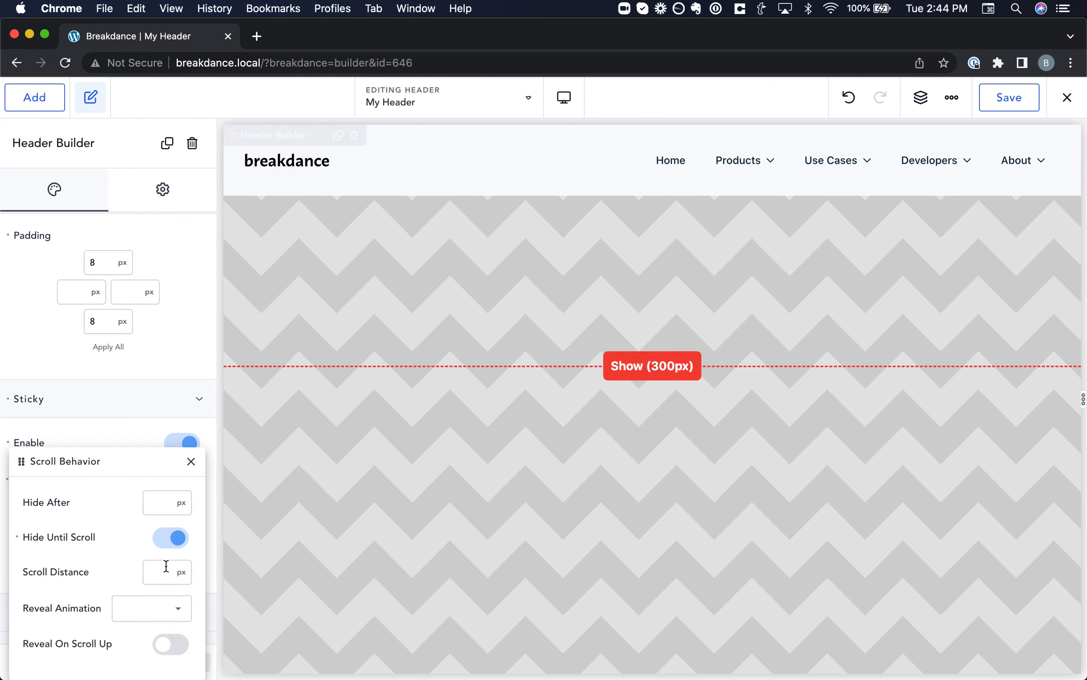
left_click(160, 576)
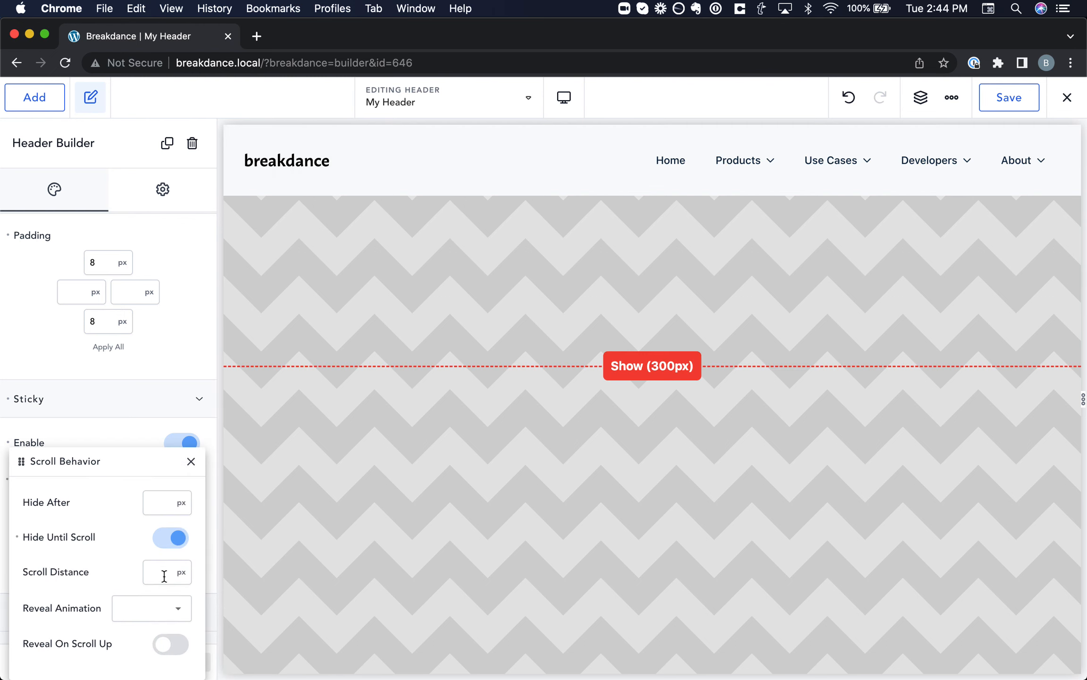
type("500")
scroll(515, 424, "down", 6)
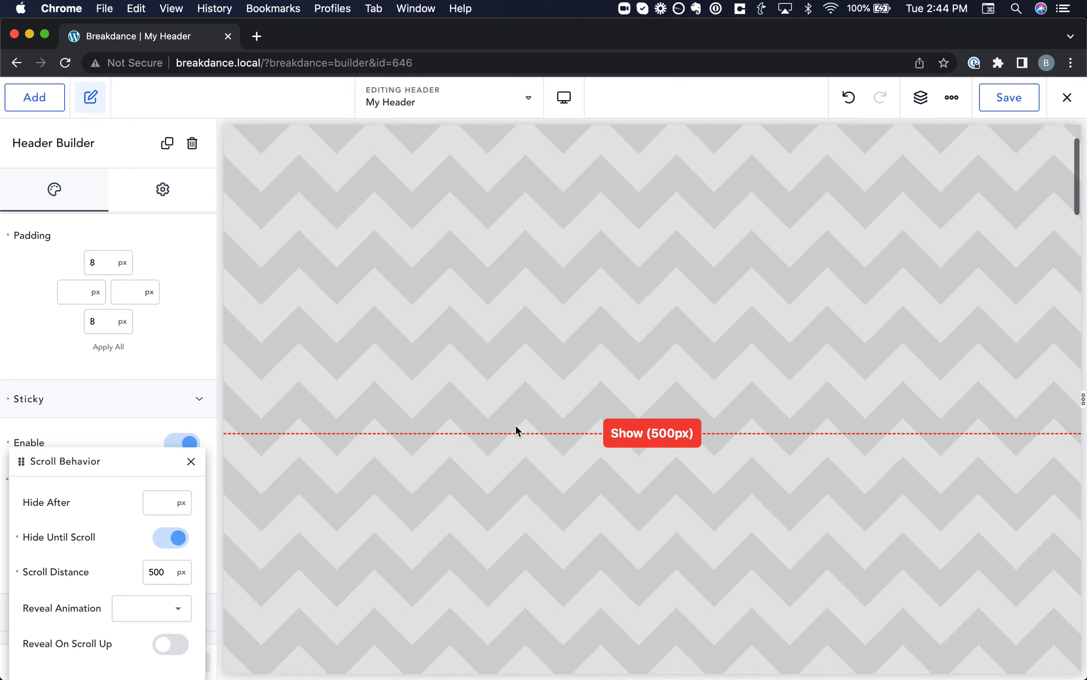
scroll(515, 424, "down", 3)
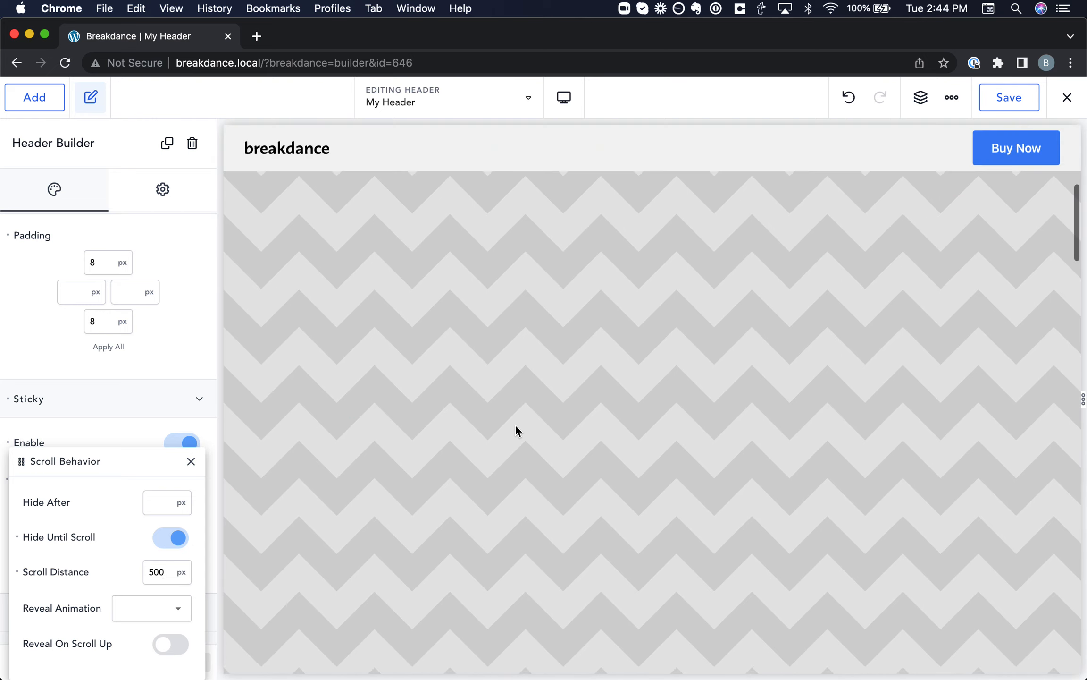
scroll(515, 424, "up", 2)
scroll(515, 423, "up", 7)
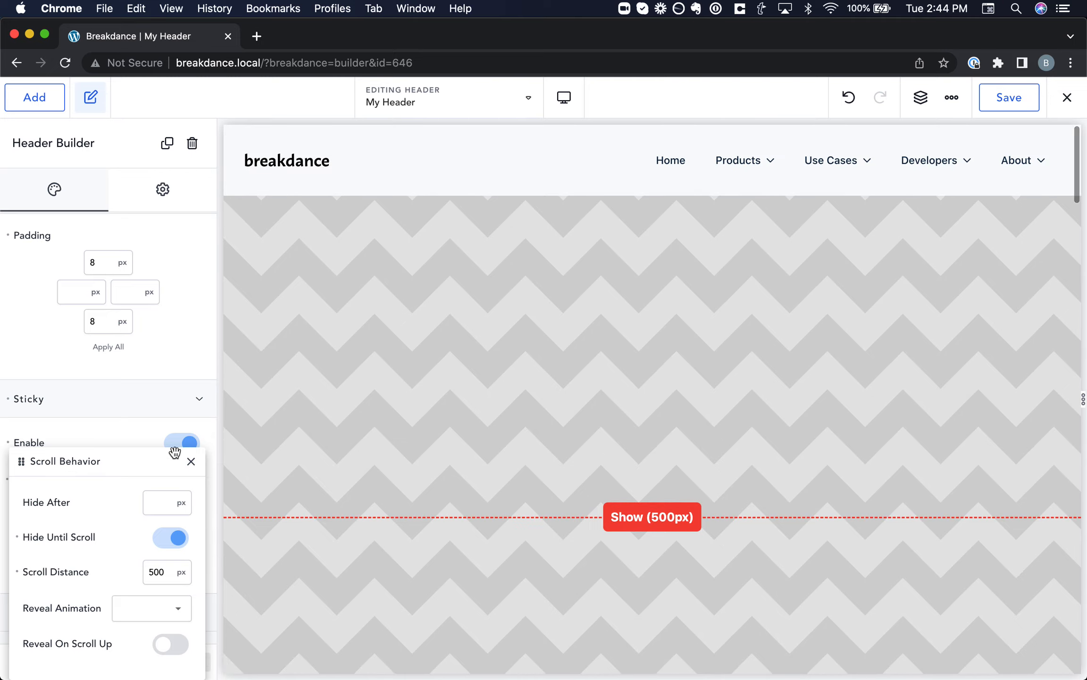
left_click(190, 461)
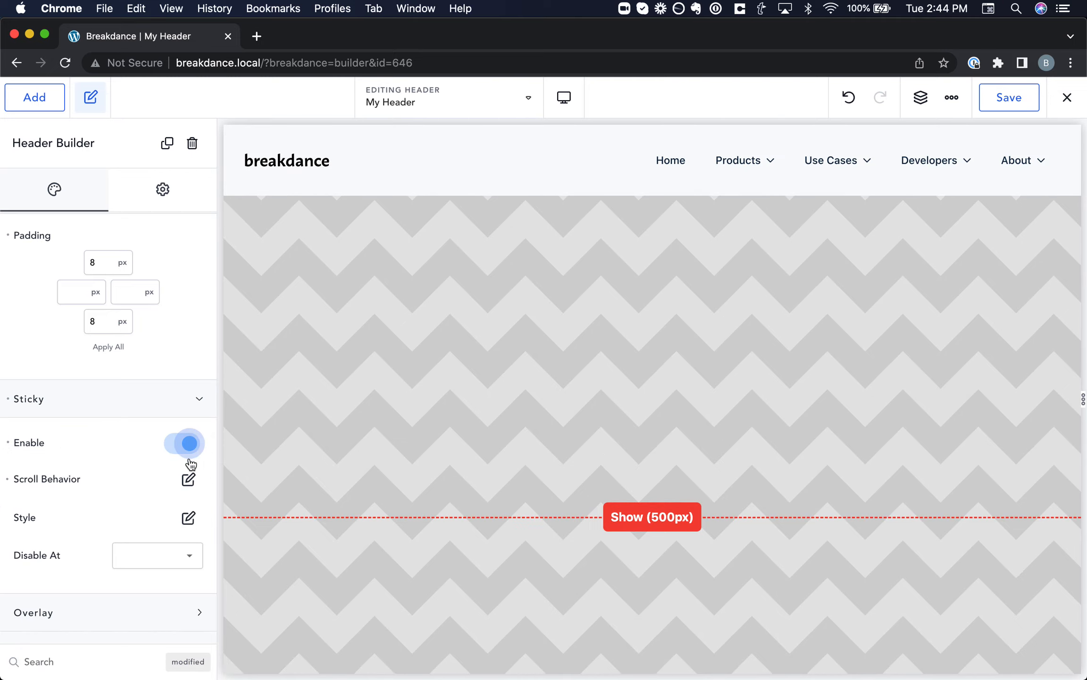
scroll(360, 455, "down", 5)
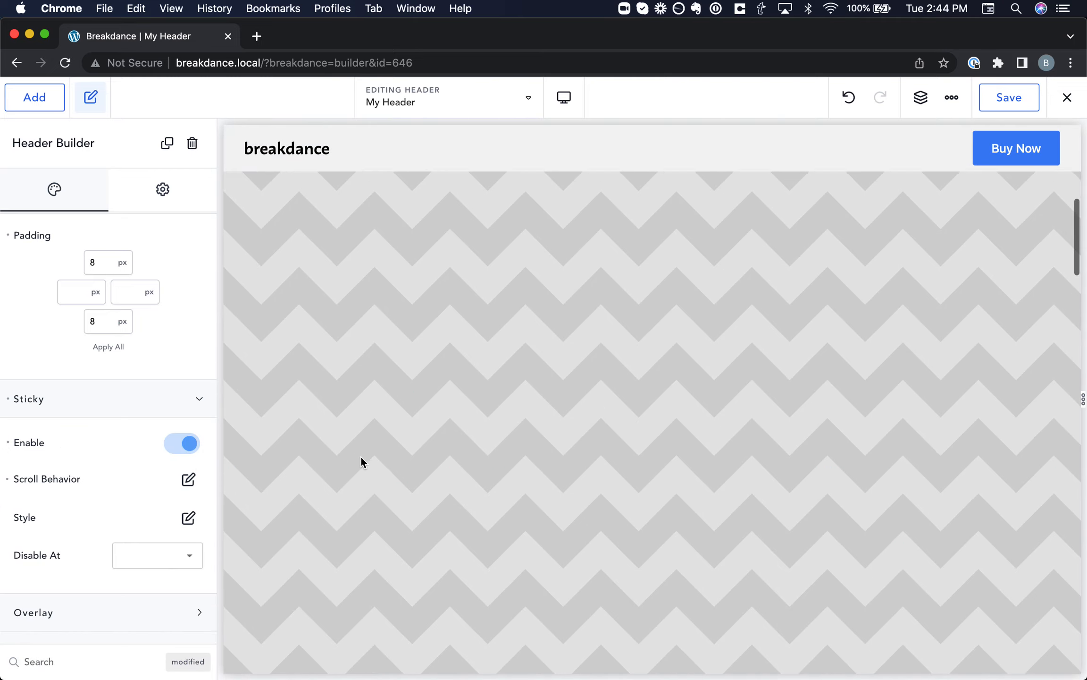
Step: Preview the page at Tablet Portrait and set the second header's sticky behavior to disable at Tablet Portrait
left_click(563, 96)
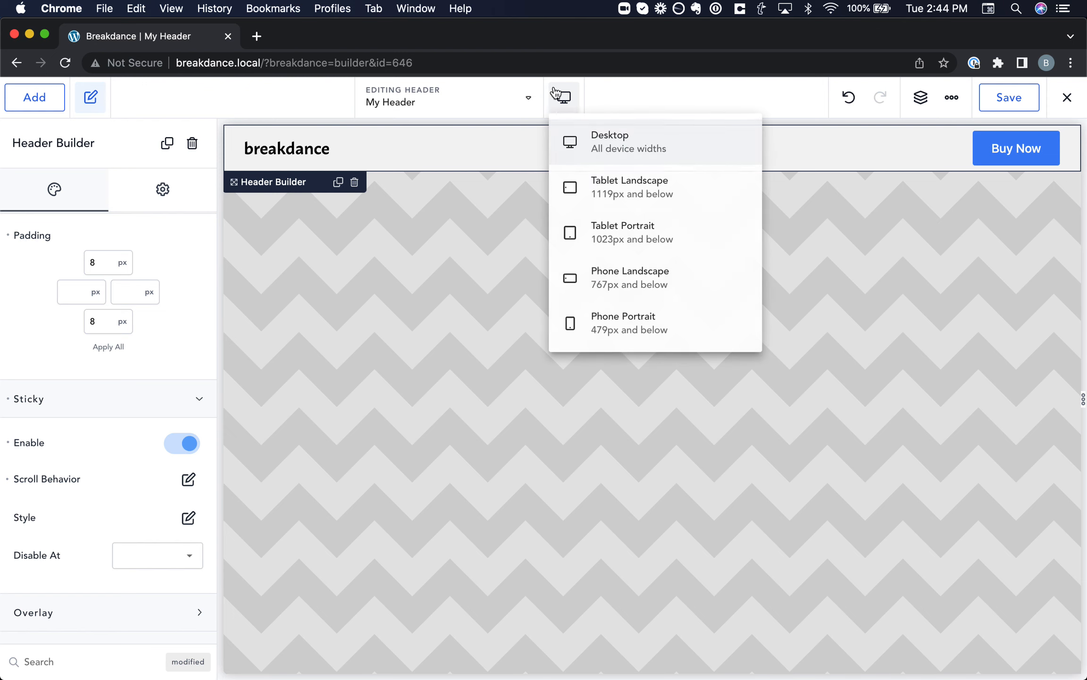
left_click(598, 236)
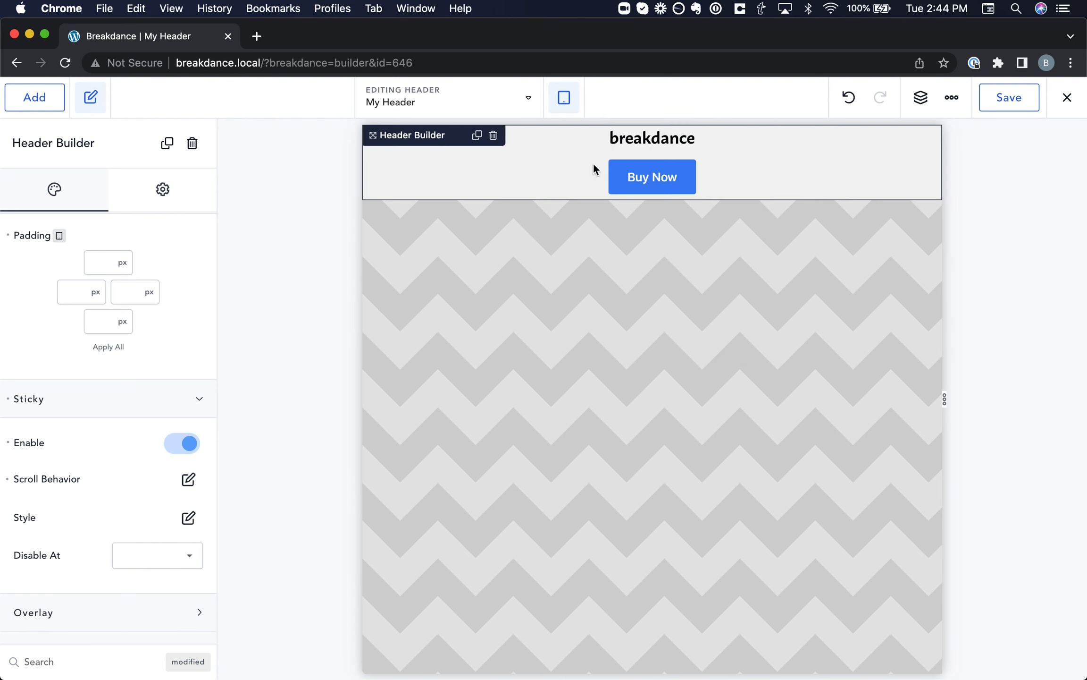
left_click(171, 552)
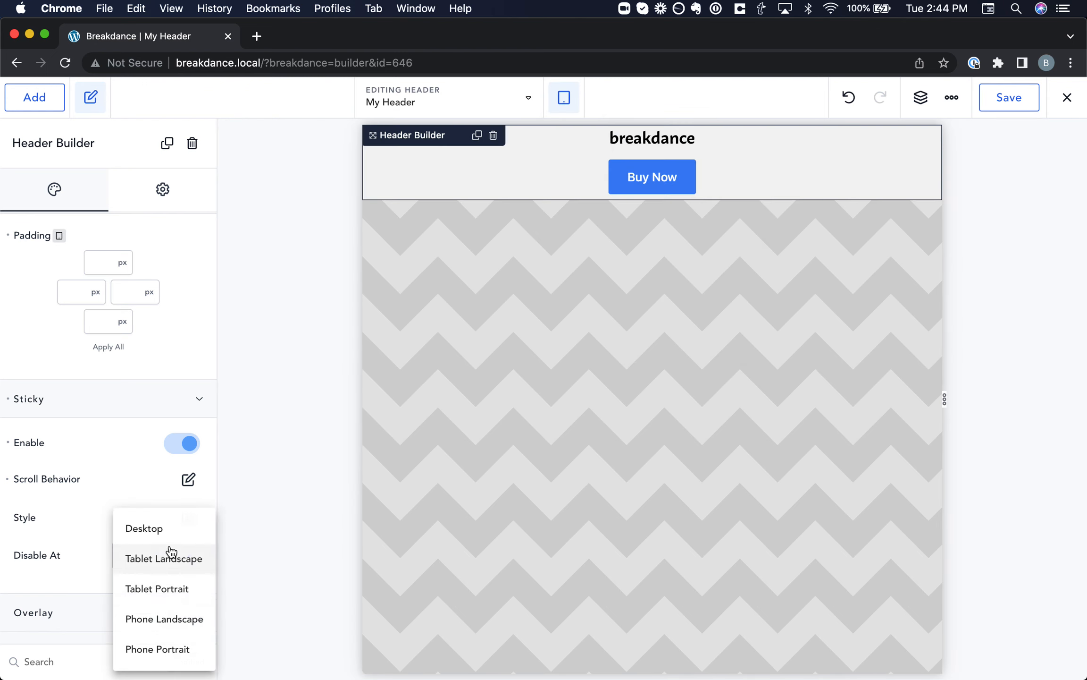
left_click(148, 589)
Step: Examine the sticky header's scroll behavior at the Desktop, Tablet Landscape and Tablet Portrait breakpoints, and return to the Desktop view
left_click(564, 97)
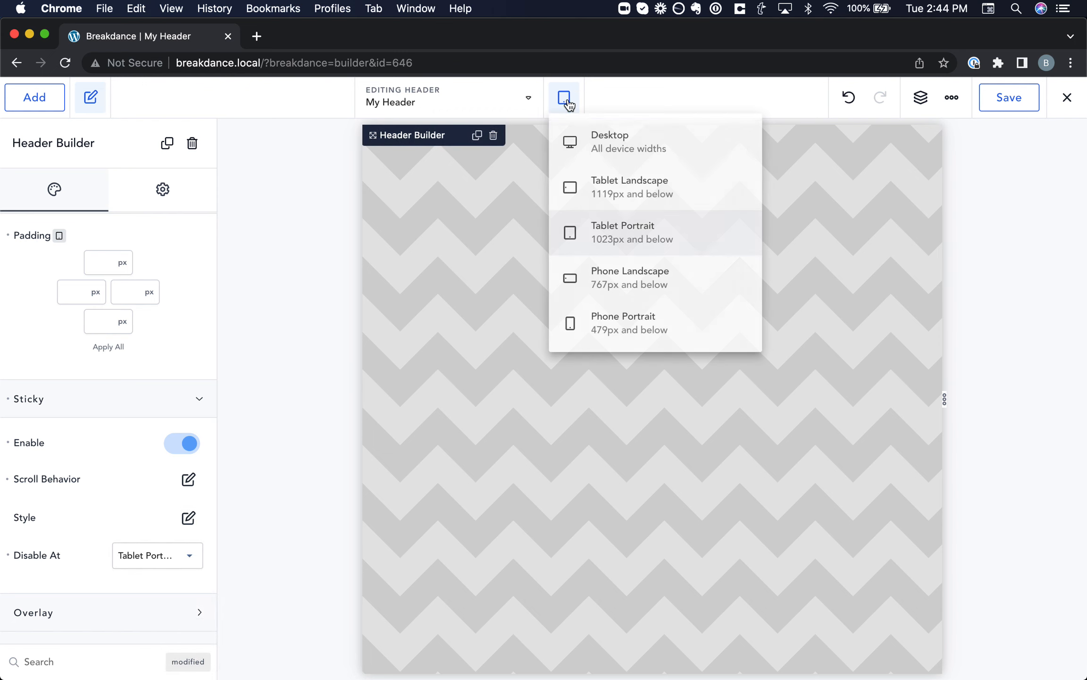
left_click(590, 137)
scroll(546, 292, "down", 2)
scroll(546, 295, "down", 5)
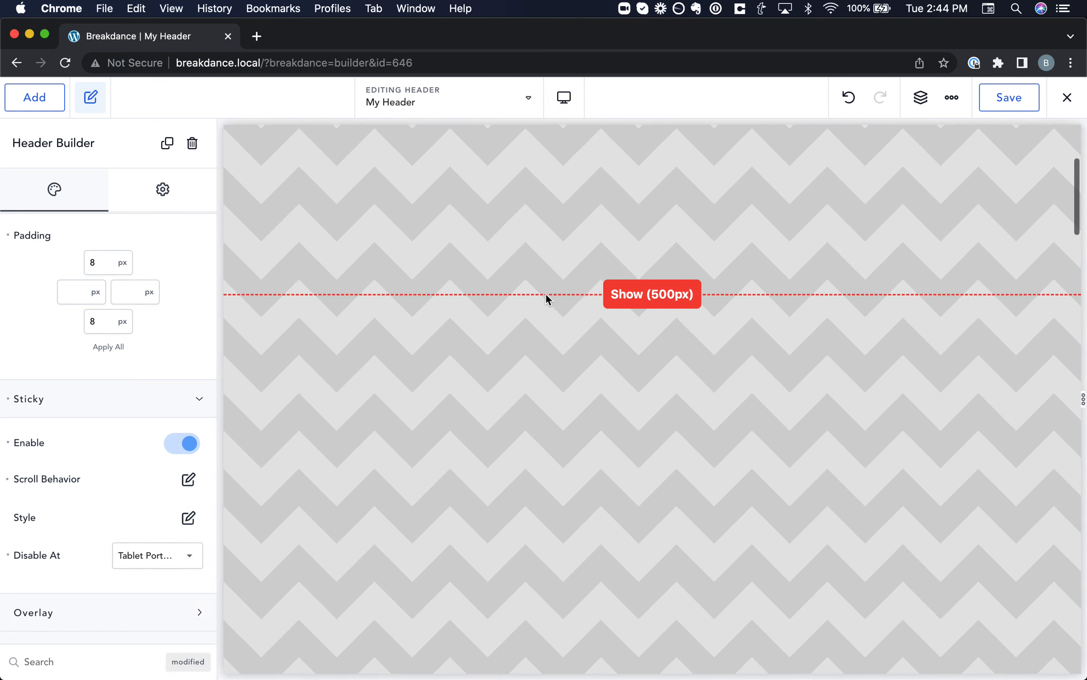
left_click(564, 97)
left_click(594, 170)
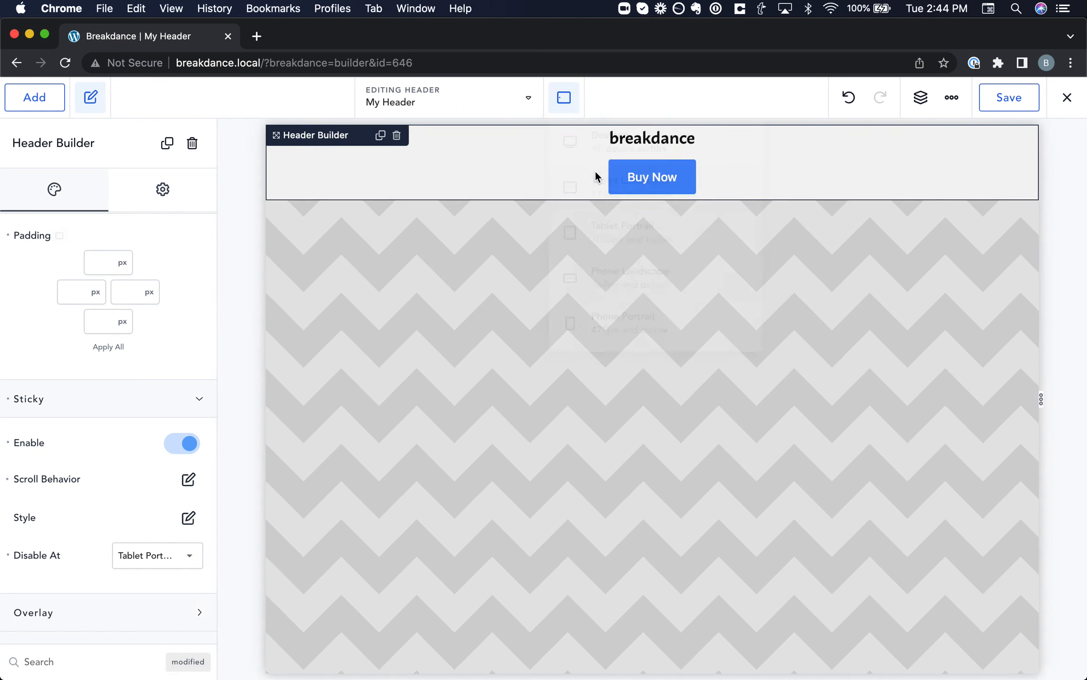
scroll(562, 318, "down", 3)
scroll(561, 318, "down", 6)
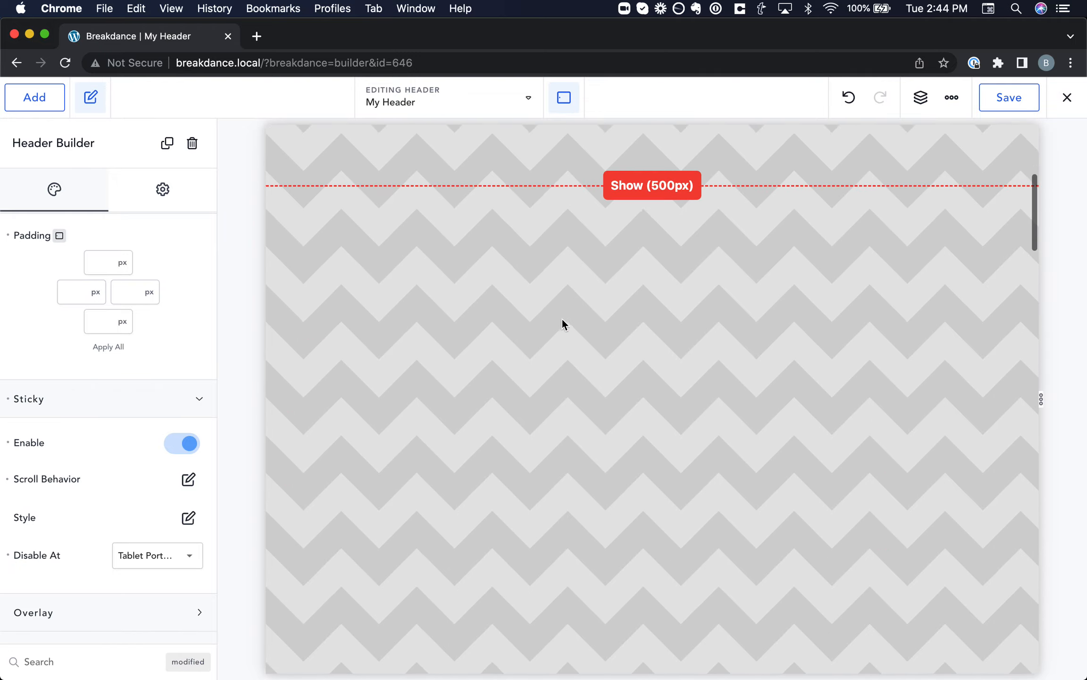
scroll(562, 317, "up", 9)
left_click(565, 98)
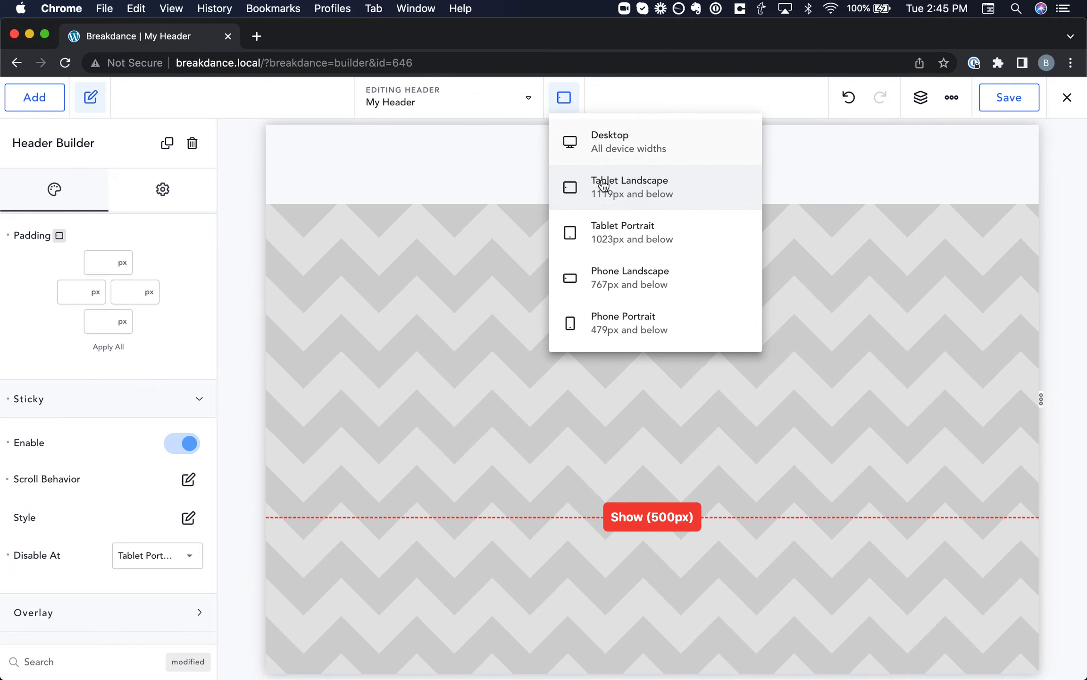
left_click(611, 231)
scroll(608, 472, "down", 3)
scroll(608, 468, "down", 5)
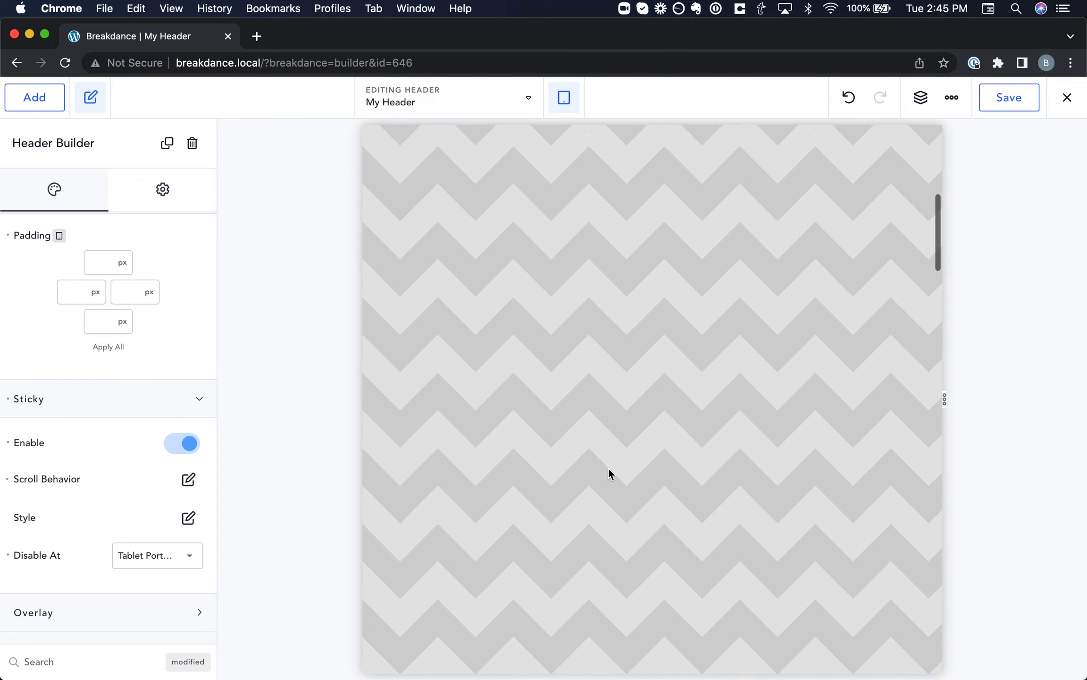
scroll(608, 468, "up", 8)
left_click(564, 98)
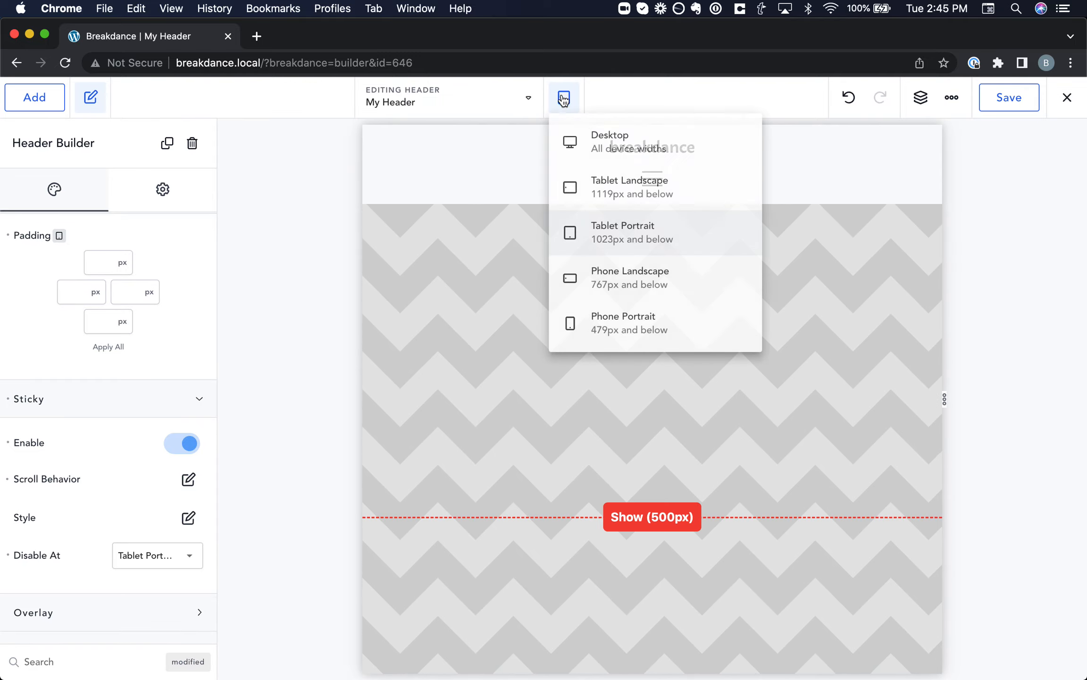
left_click(596, 137)
Step: Collapse the second header's Spacing and Sticky settings
scroll(165, 288, "up", 2)
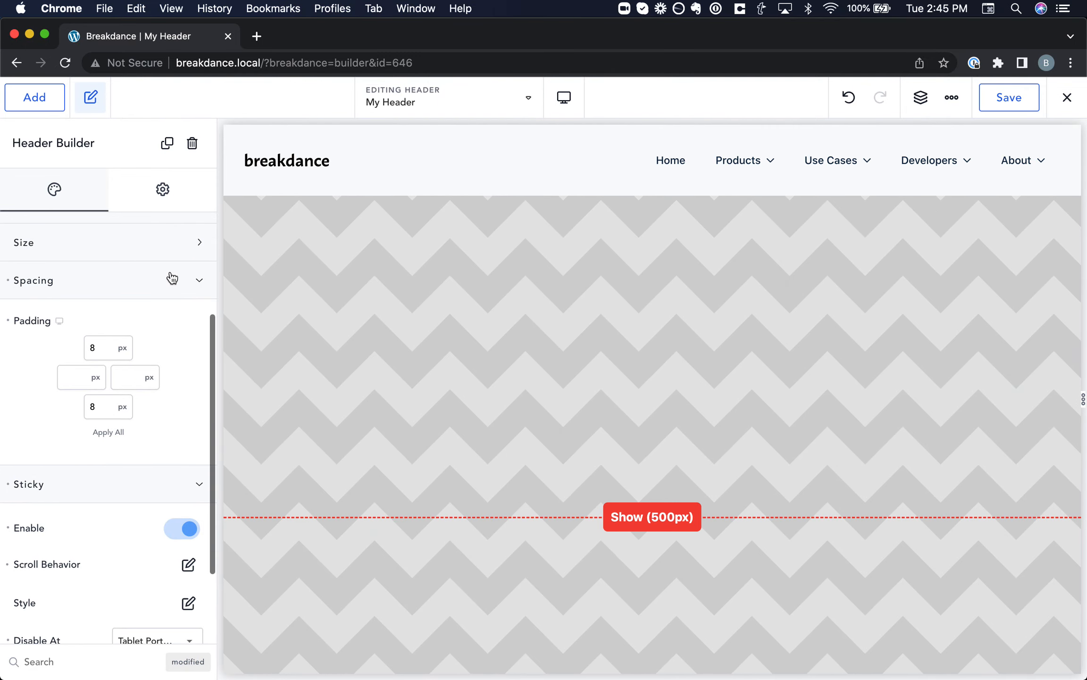
left_click(170, 279)
left_click(150, 376)
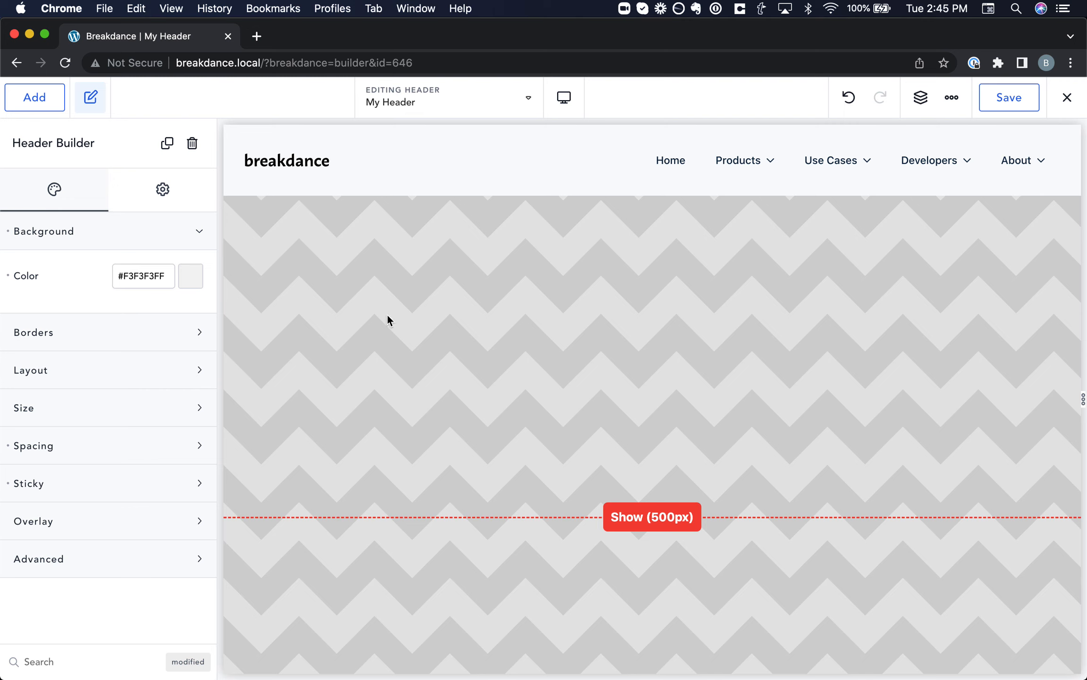